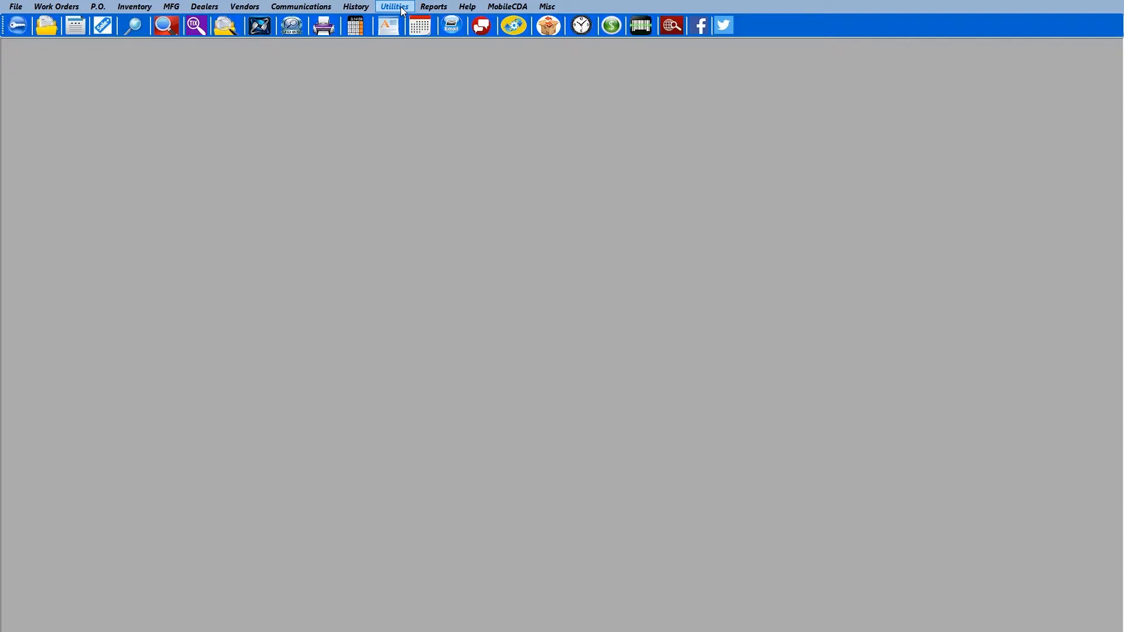
Open the employee table for adding and editing employees
{"action": "left_click", "coordinate": [402, 8]}
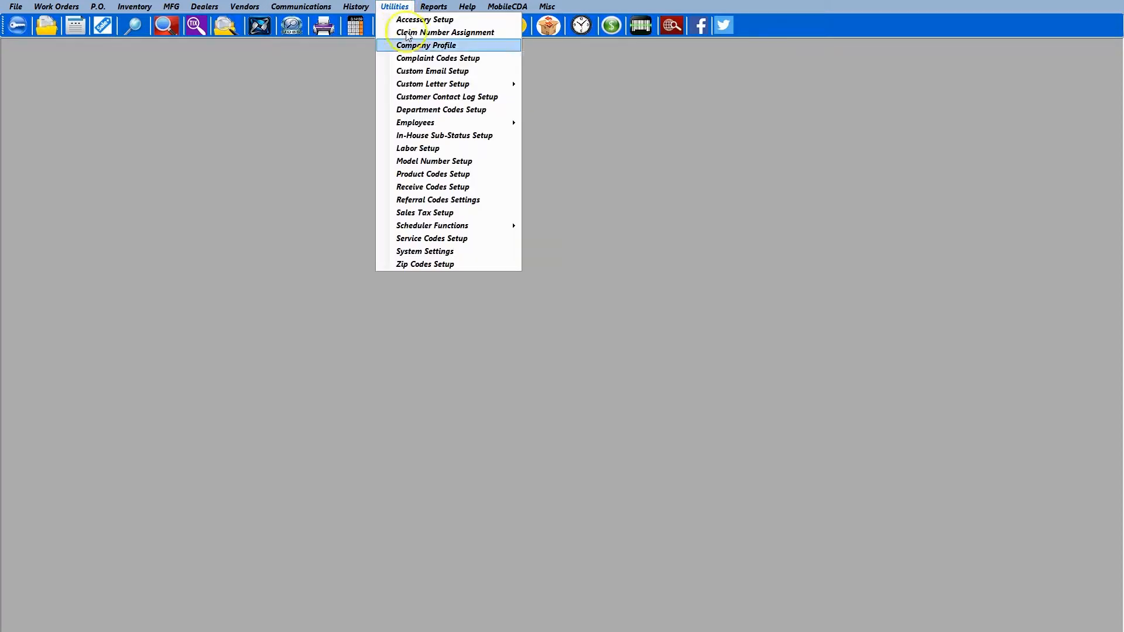
{"action": "mouse_move", "coordinate": [423, 125]}
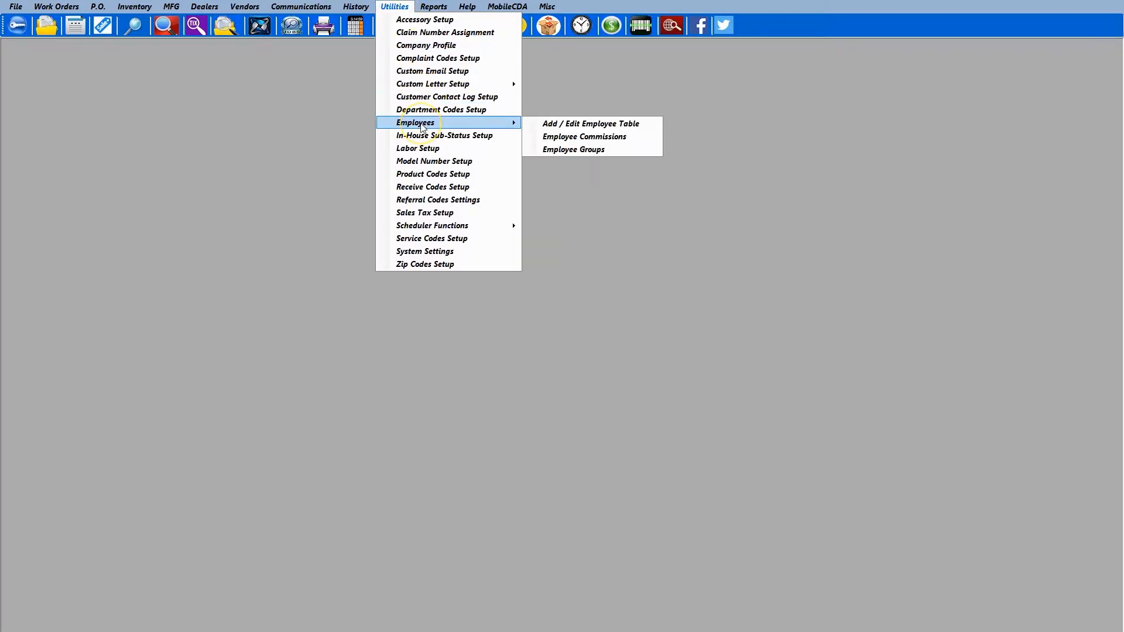
{"action": "left_click", "coordinate": [555, 124]}
{"action": "mouse_move", "coordinate": [510, 94]}
{"action": "left_mouse_down"}
{"action": "mouse_move", "coordinate": [493, 98]}
{"action": "mouse_move", "coordinate": [497, 88]}
{"action": "left_mouse_up"}
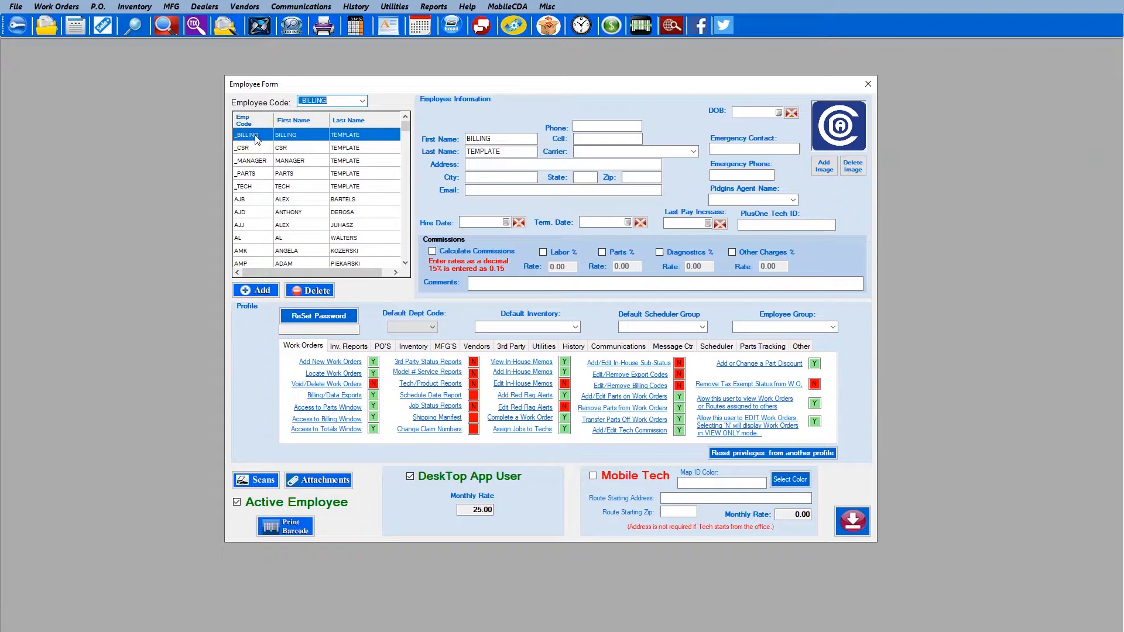
Examine the _PARTS and _BILLING template profiles in the employee list
{"action": "left_click", "coordinate": [256, 173]}
{"action": "left_click", "coordinate": [250, 141]}
{"action": "left_click", "coordinate": [250, 140]}
{"action": "left_click_drag", "start_coordinate": [495, 139], "coordinate": [461, 142]}
{"action": "left_click", "coordinate": [253, 137]}
Add a new employee using the employee's first name as the code, copying the profile from _BILLING
{"action": "left_click", "coordinate": [263, 291]}
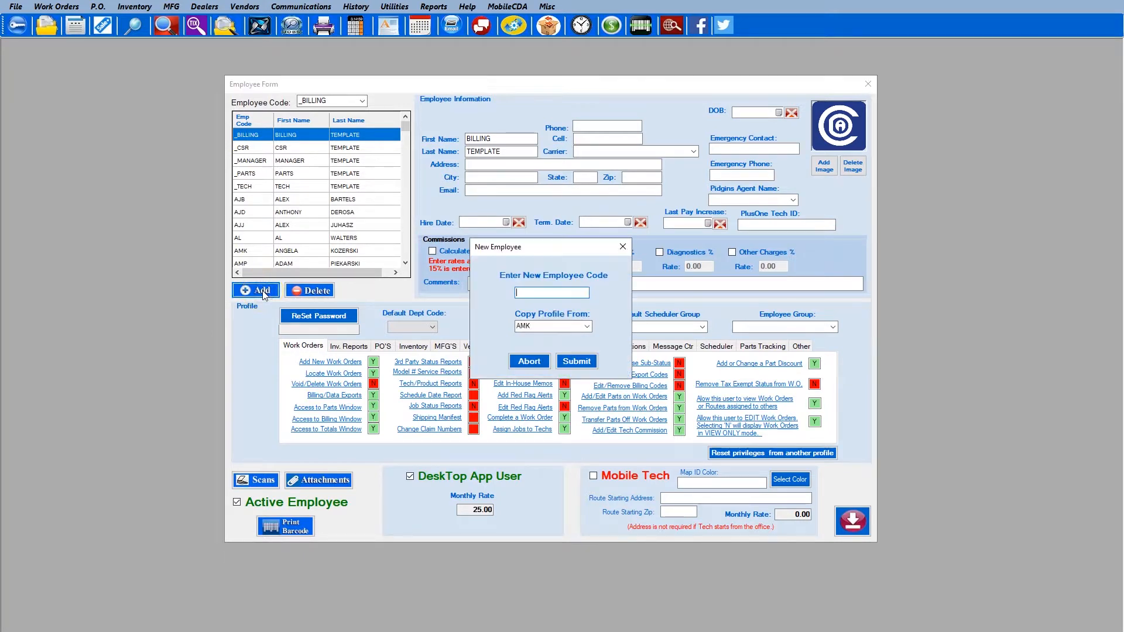
{"action": "left_click", "coordinate": [539, 293]}
{"action": "type", "text": "BECK"}
{"action": "left_click", "coordinate": [586, 326]}
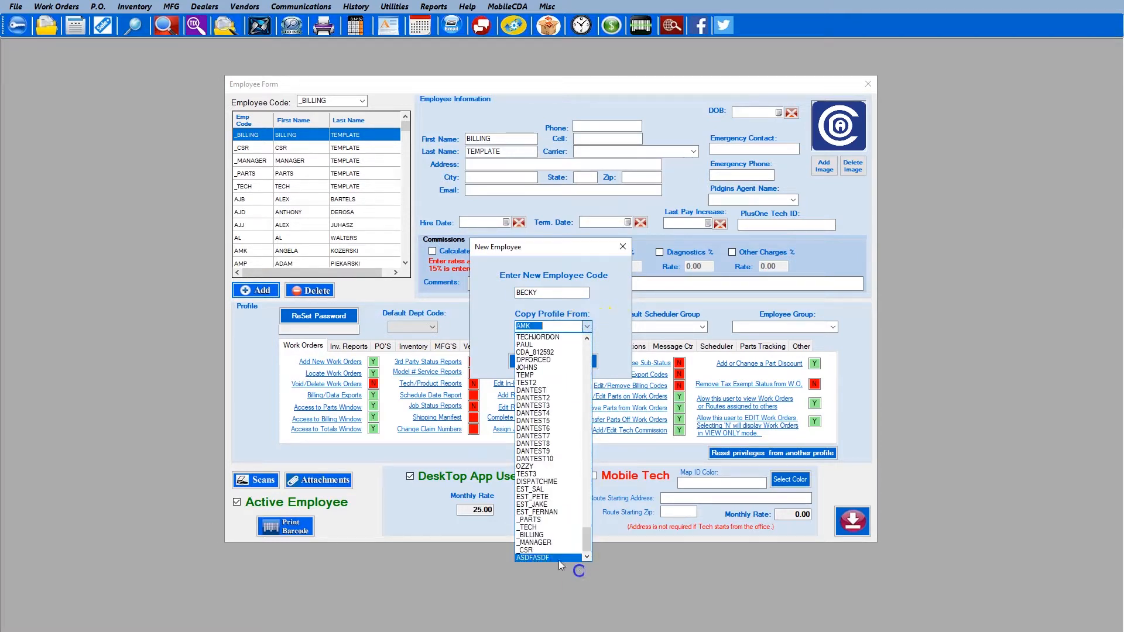
{"action": "left_click", "coordinate": [532, 535]}
{"action": "left_click", "coordinate": [513, 294]}
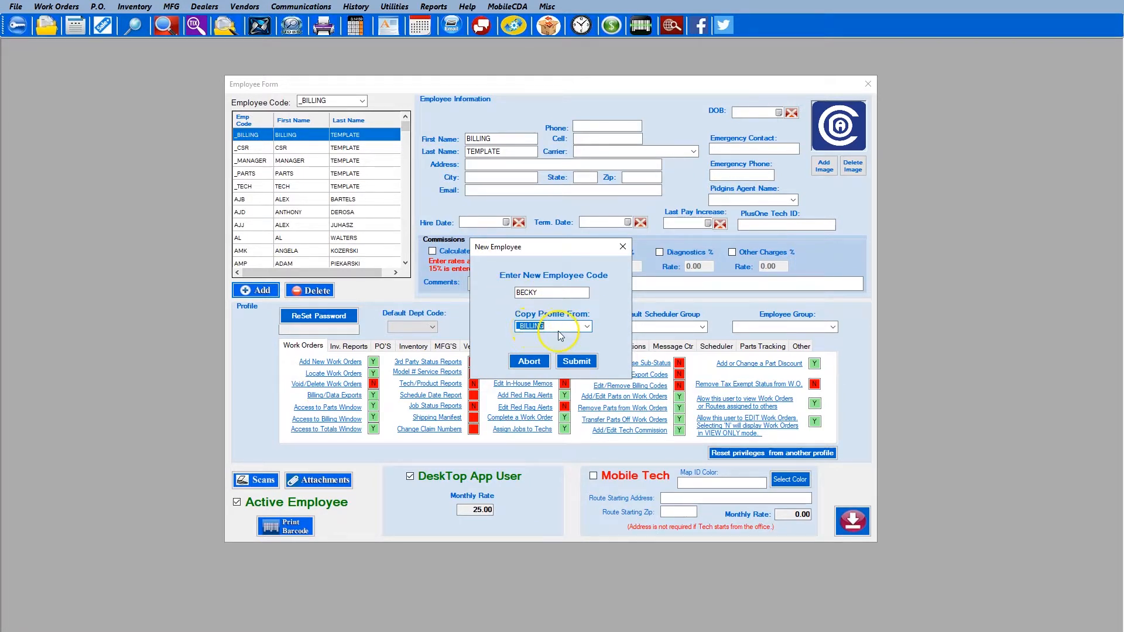
{"action": "left_click", "coordinate": [572, 362]}
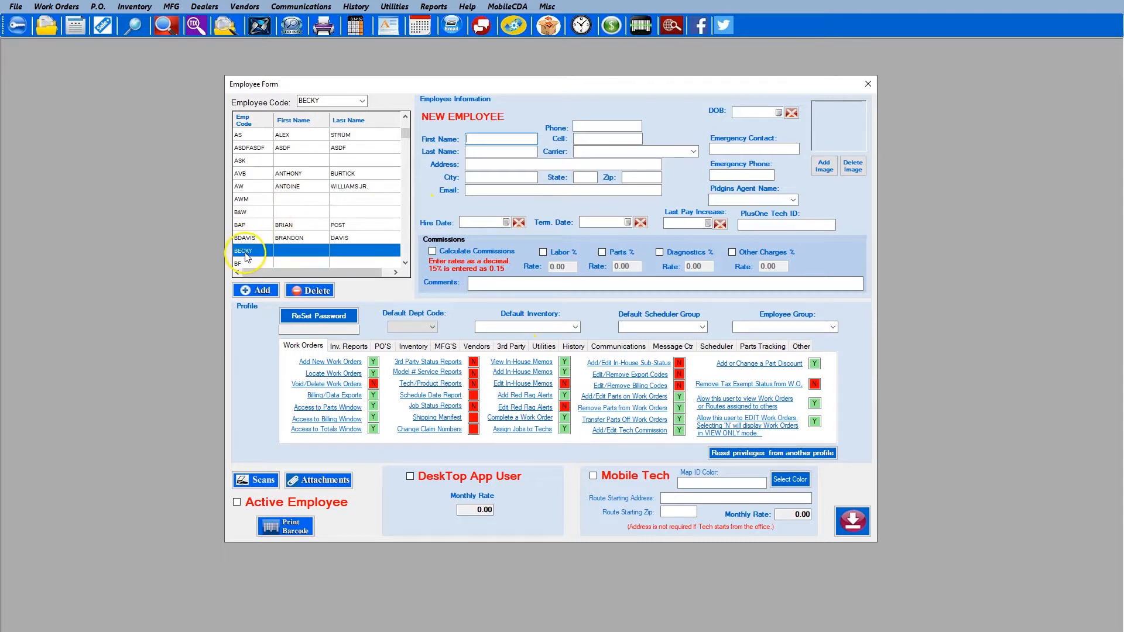
Fill in the new employee's first name and leave the last name blank
{"action": "left_click", "coordinate": [482, 136]}
{"action": "key", "text": "Tab"}
{"action": "left_click", "coordinate": [827, 128]}
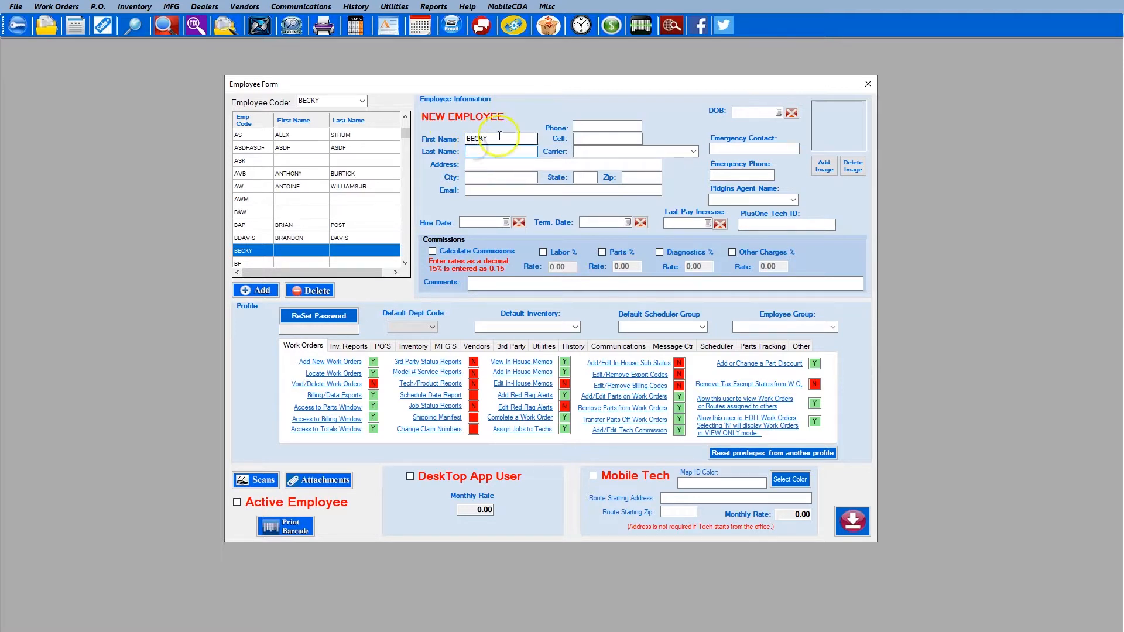
{"action": "left_click", "coordinate": [449, 469]}
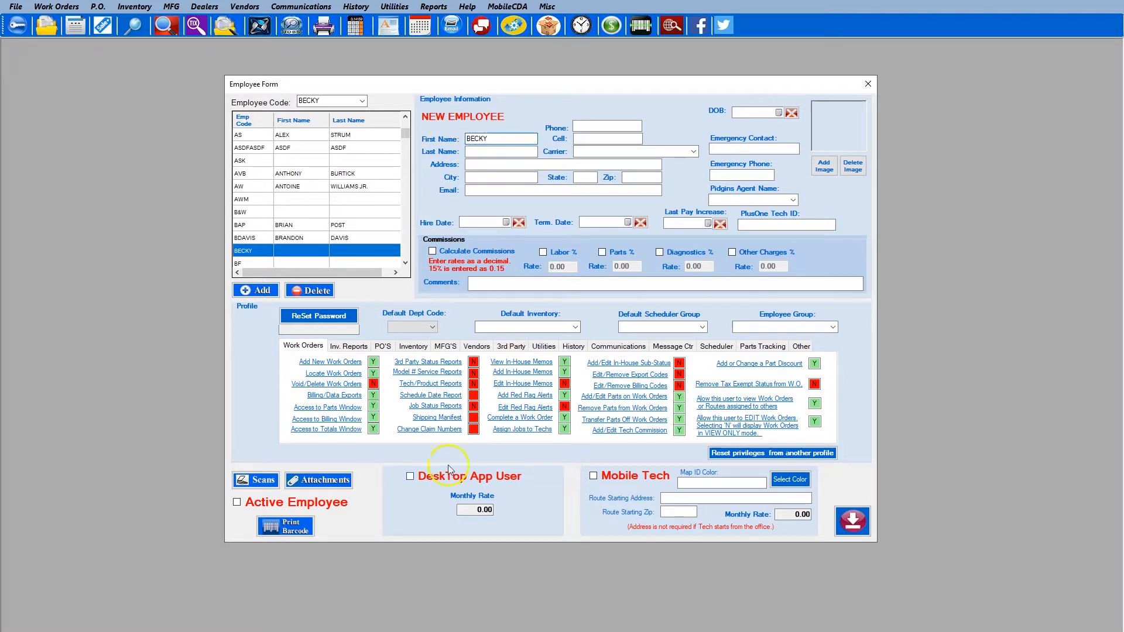
Mark the new employee as active and as a DeskTop App User, accepting the account creation
{"action": "left_click", "coordinate": [237, 503]}
{"action": "left_click", "coordinate": [444, 480]}
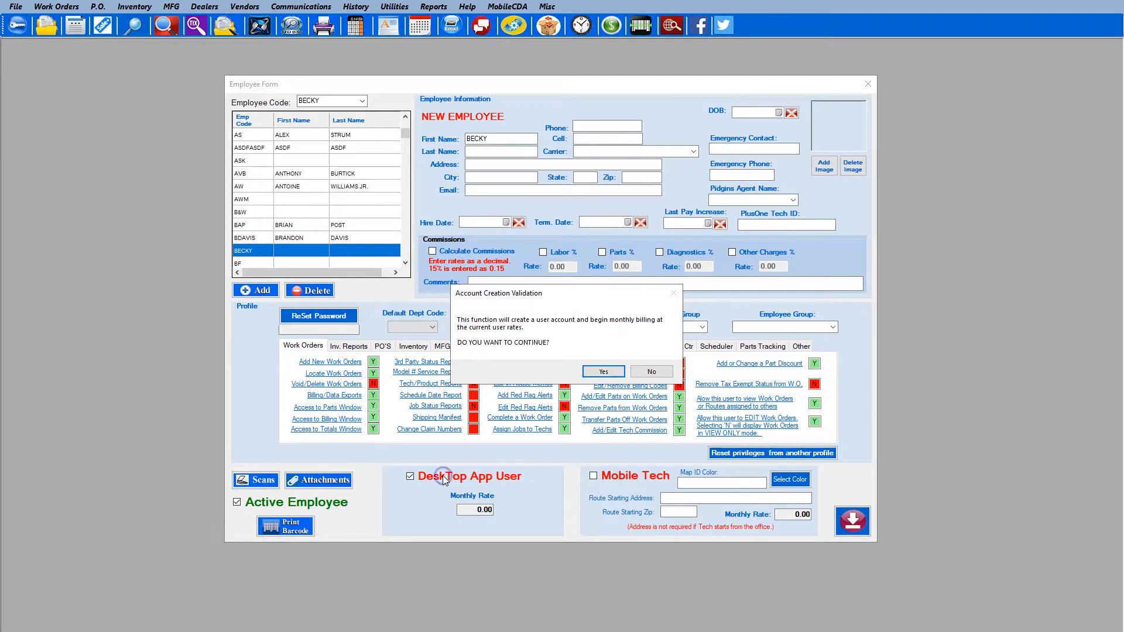
{"action": "left_click", "coordinate": [587, 372]}
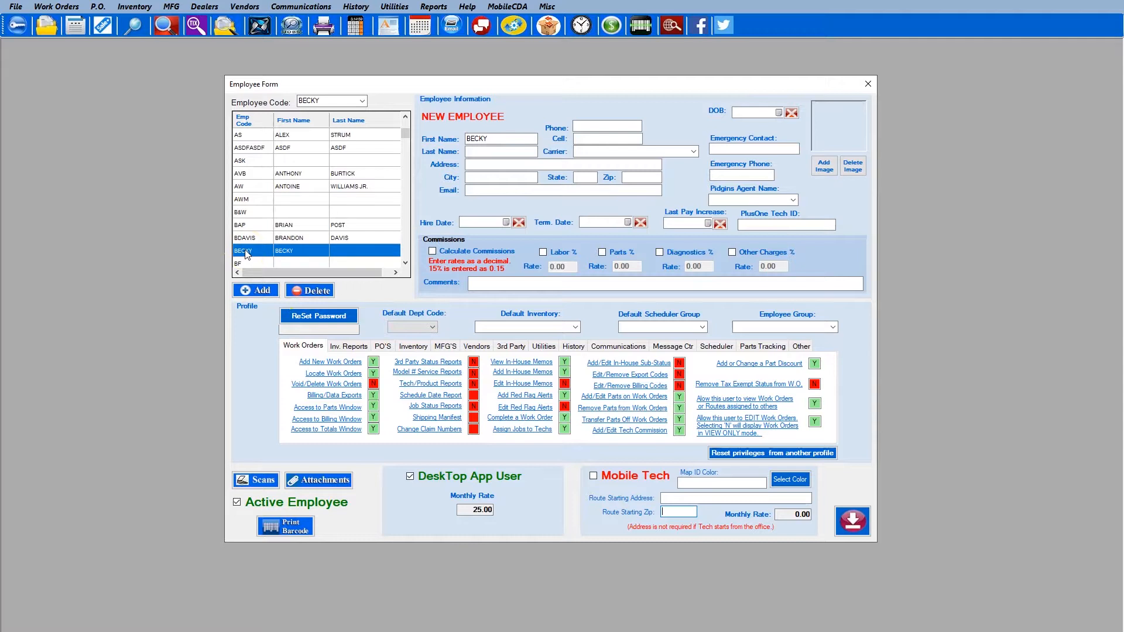
Grant the new employee access to the Detailed Revenue, Revenue Breakdown and End of Day Revenue reports
{"action": "left_click", "coordinate": [347, 346]}
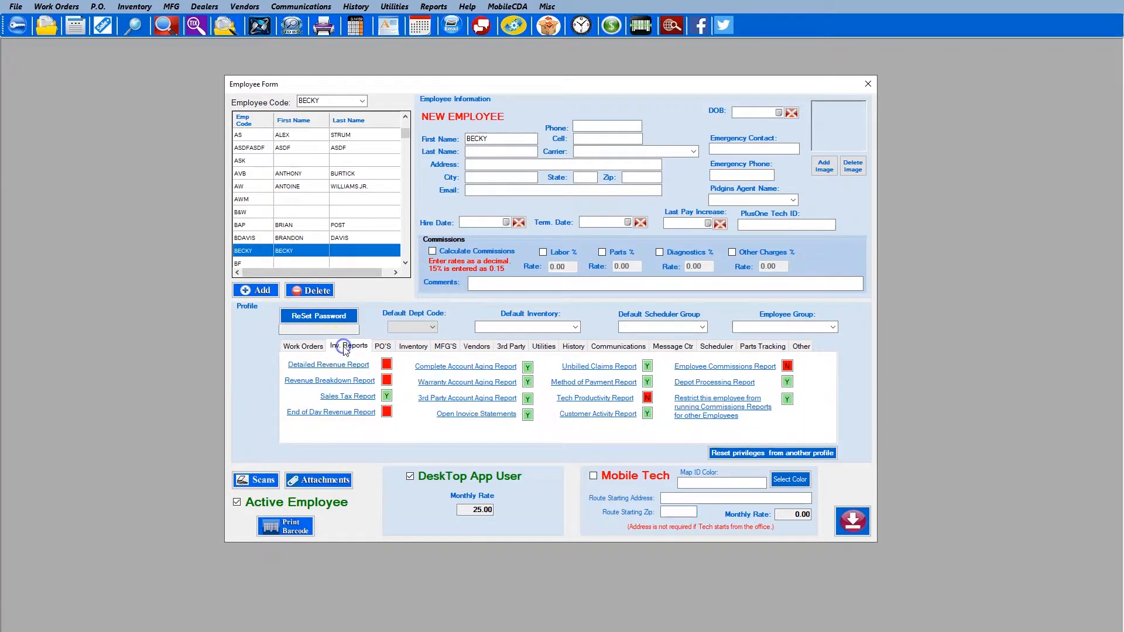
{"action": "left_click", "coordinate": [302, 347]}
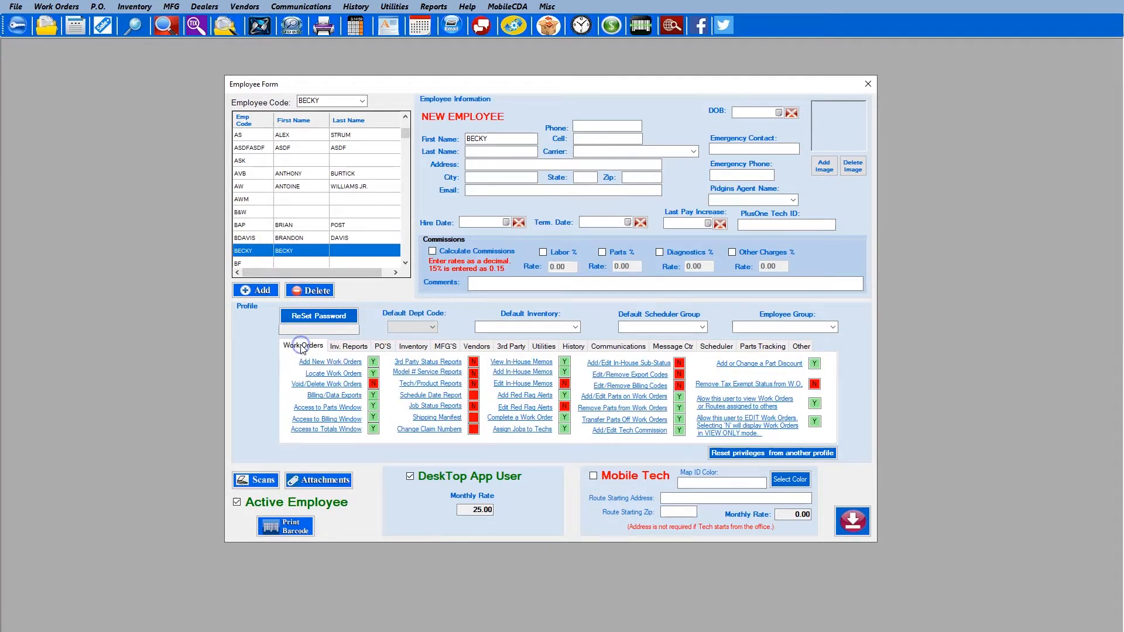
{"action": "left_click", "coordinate": [348, 348]}
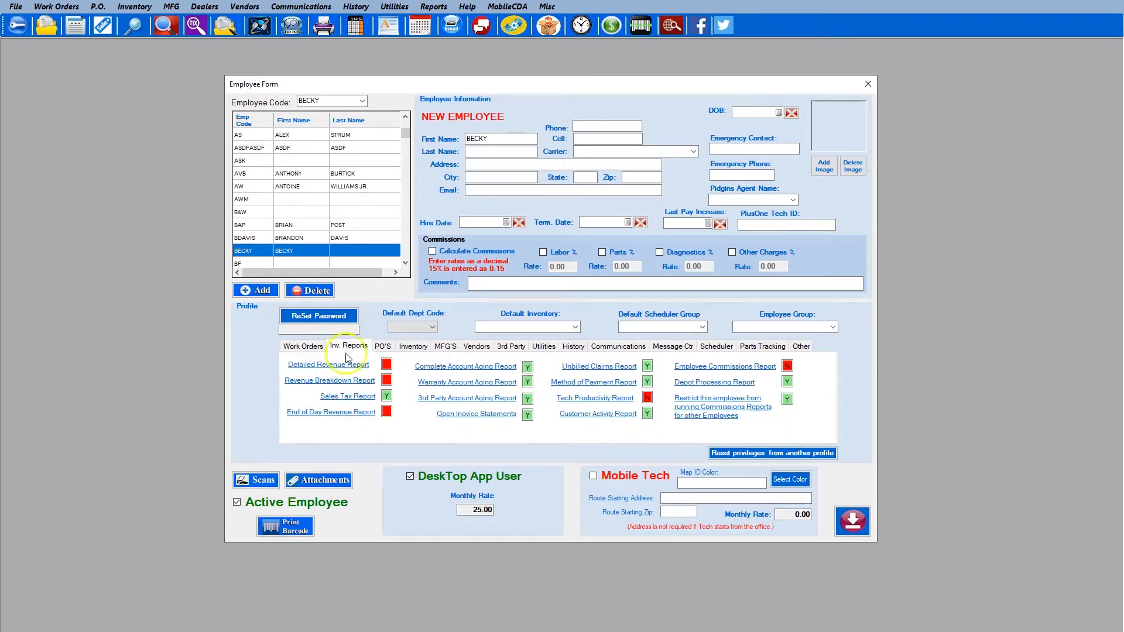
{"action": "left_click", "coordinate": [354, 365]}
{"action": "left_click", "coordinate": [357, 380]}
{"action": "left_click", "coordinate": [361, 413]}
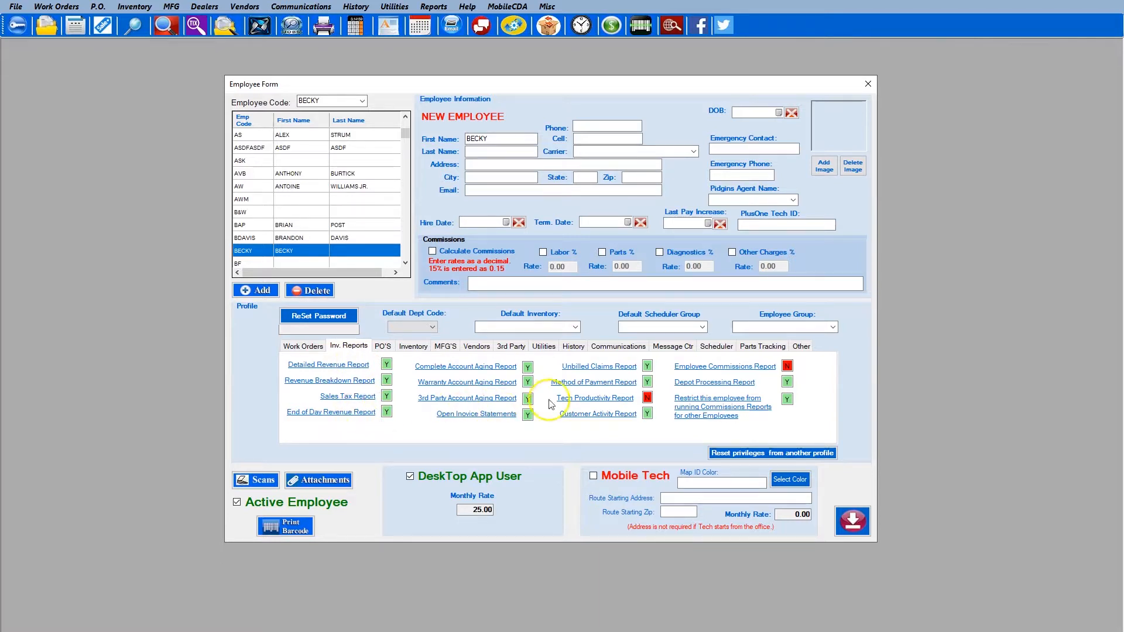
{"action": "left_click", "coordinate": [509, 345]}
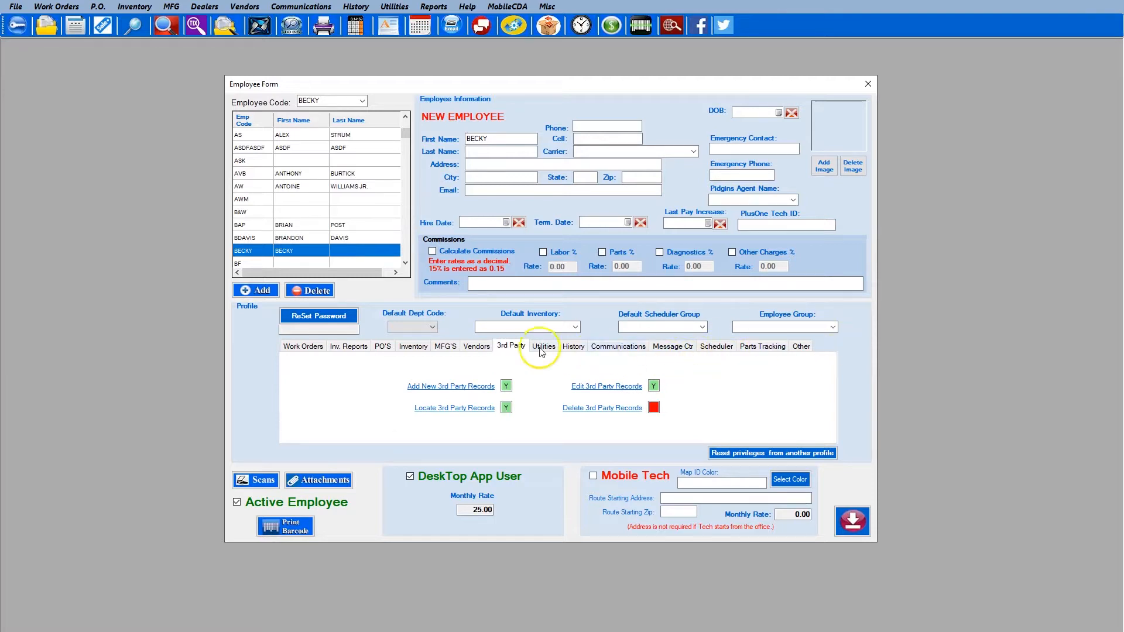
{"action": "left_click", "coordinate": [351, 348]}
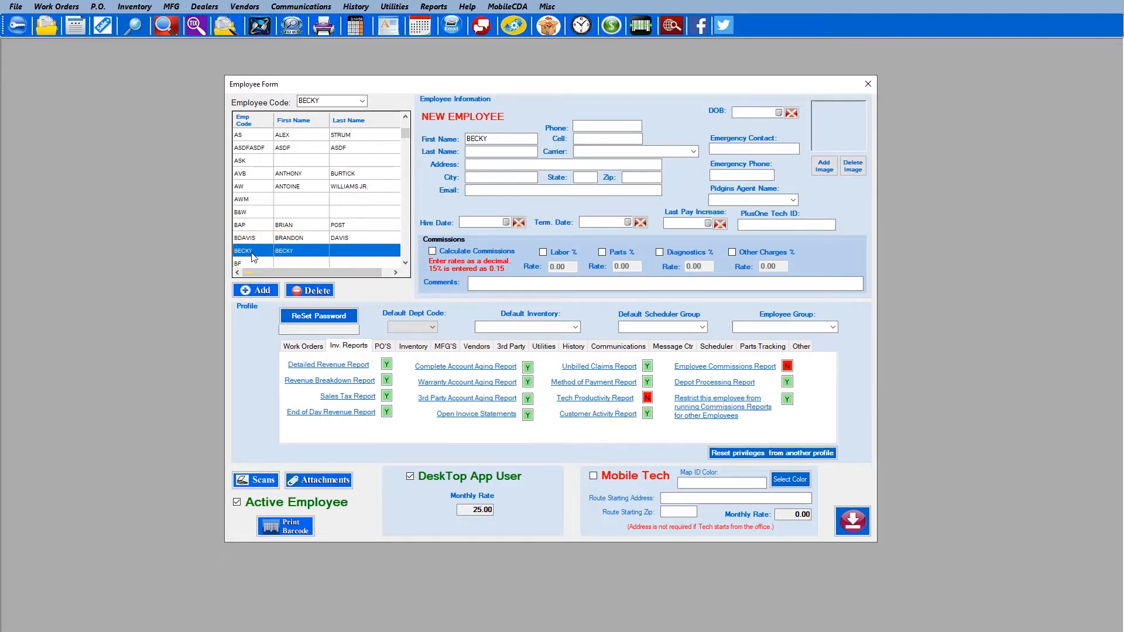
Reset the new employee's privileges by copying them from the _BILLING profile
{"action": "left_click", "coordinate": [735, 456]}
{"action": "left_click", "coordinate": [587, 359]}
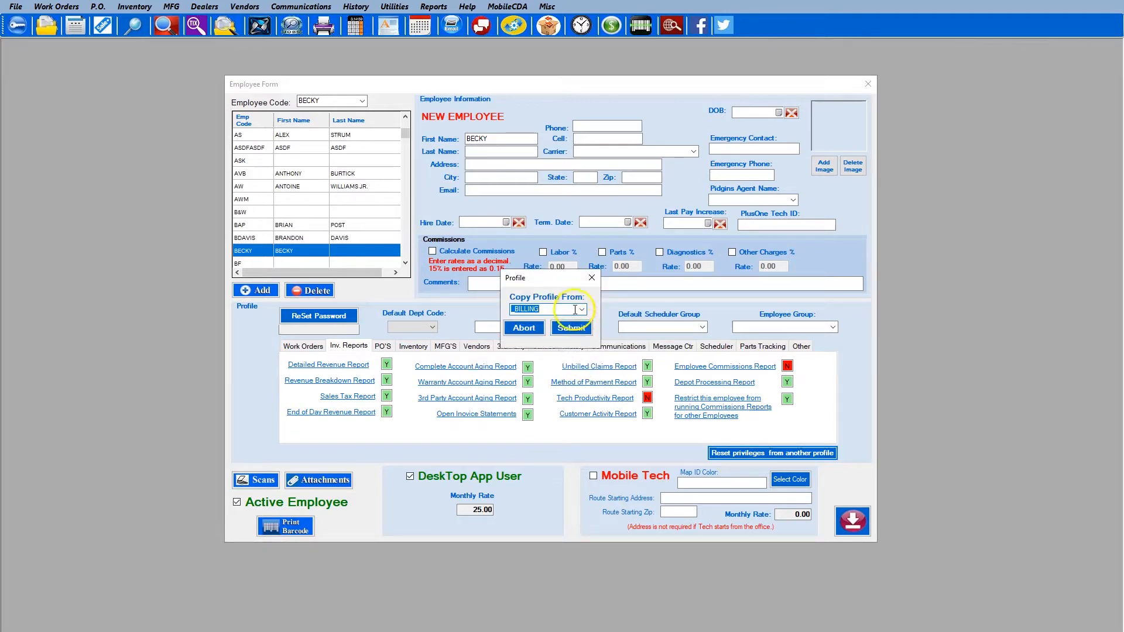
{"action": "left_click", "coordinate": [557, 327]}
{"action": "left_click", "coordinate": [566, 329]}
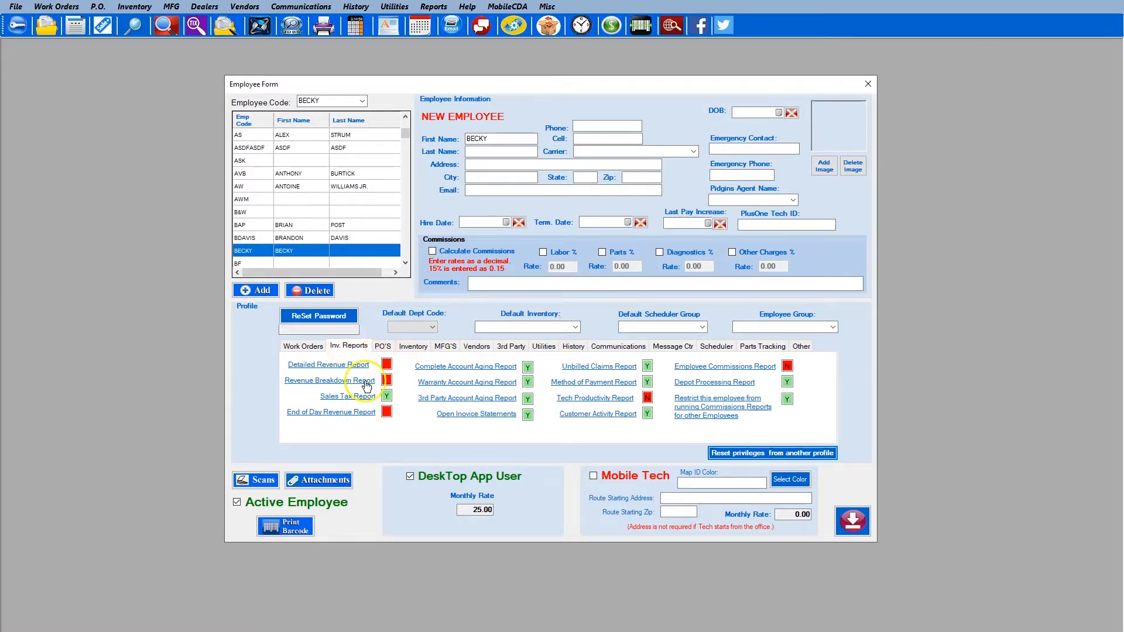
{"action": "left_click", "coordinate": [491, 164]}
{"action": "left_click", "coordinate": [494, 152]}
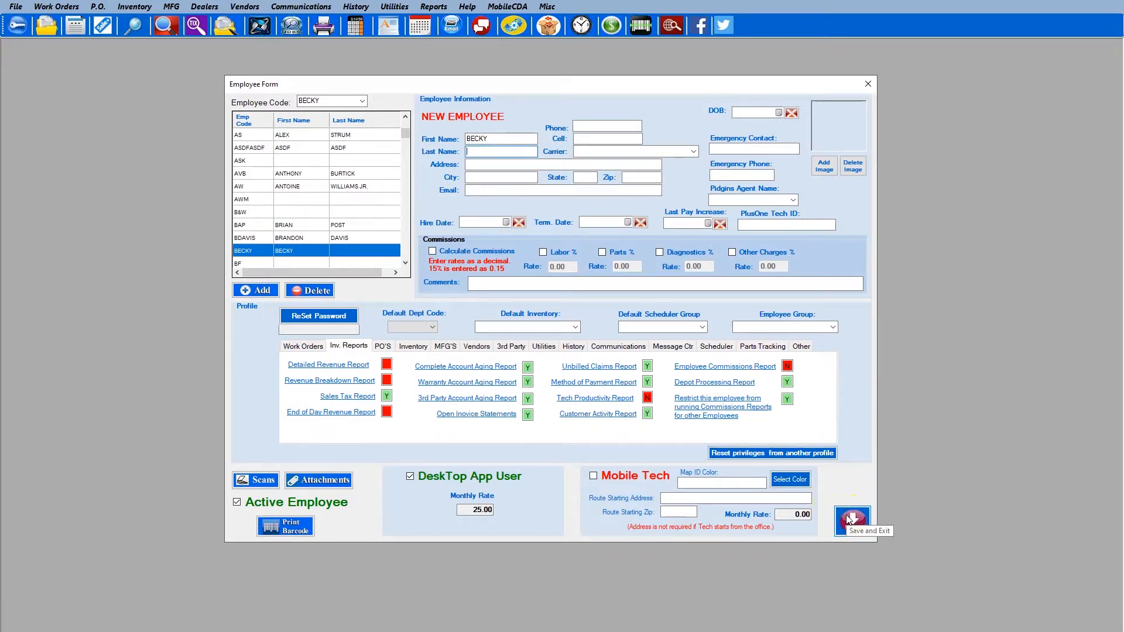
{"action": "left_click", "coordinate": [248, 251]}
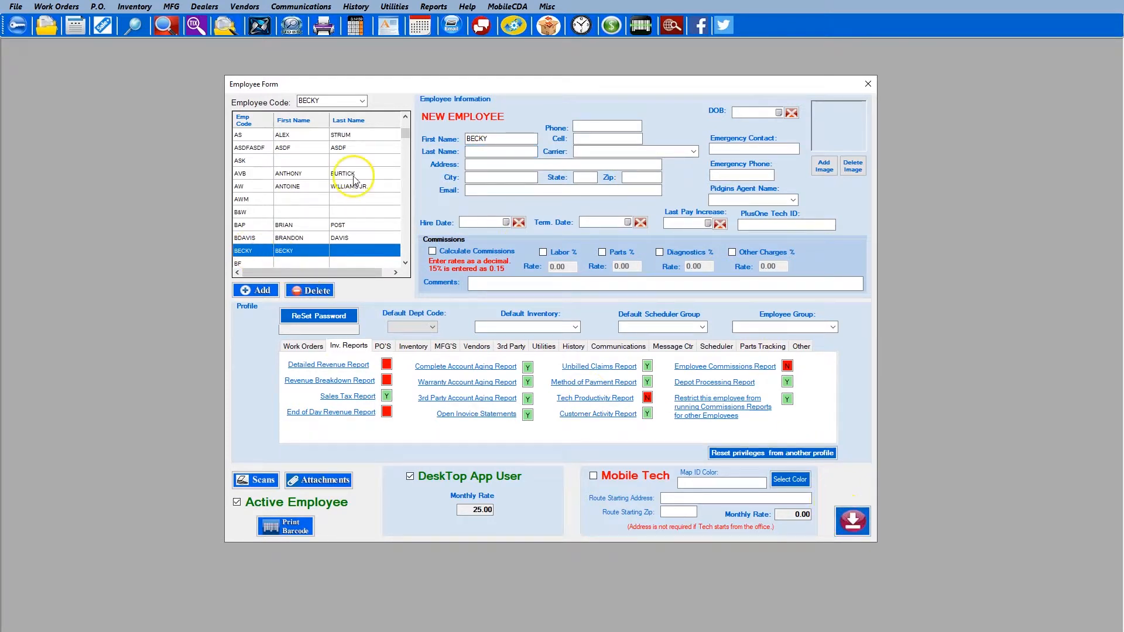
Open the _TECH template record and choose its TCH agent entry as the Pidgins agent name
{"action": "left_click_drag", "start_coordinate": [404, 135], "coordinate": [403, 124]}
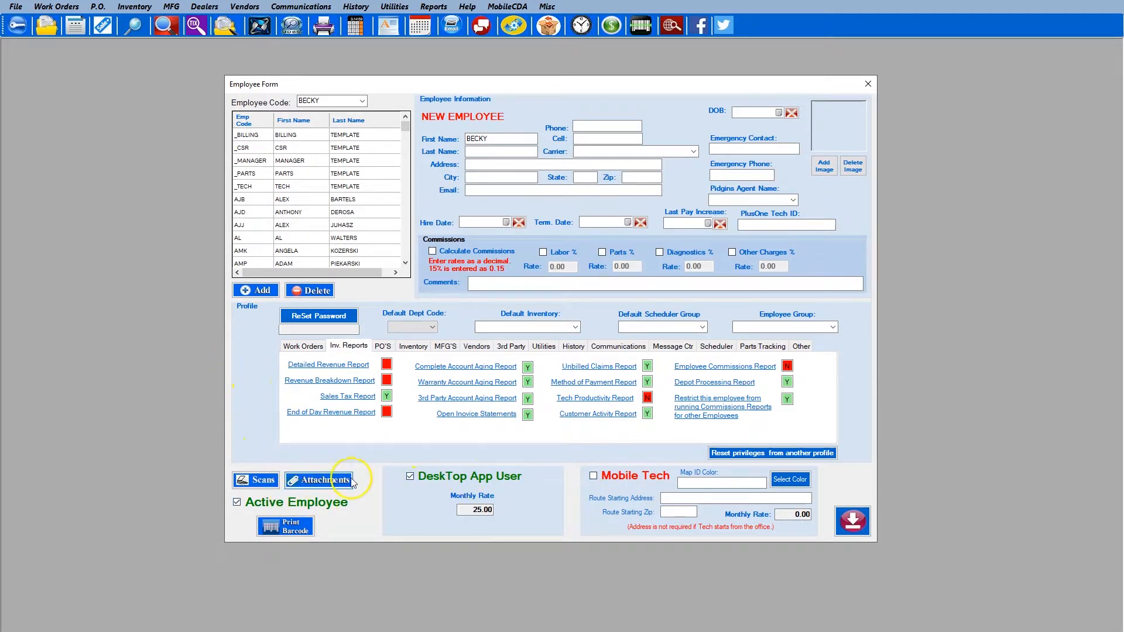
{"action": "left_click", "coordinate": [249, 187]}
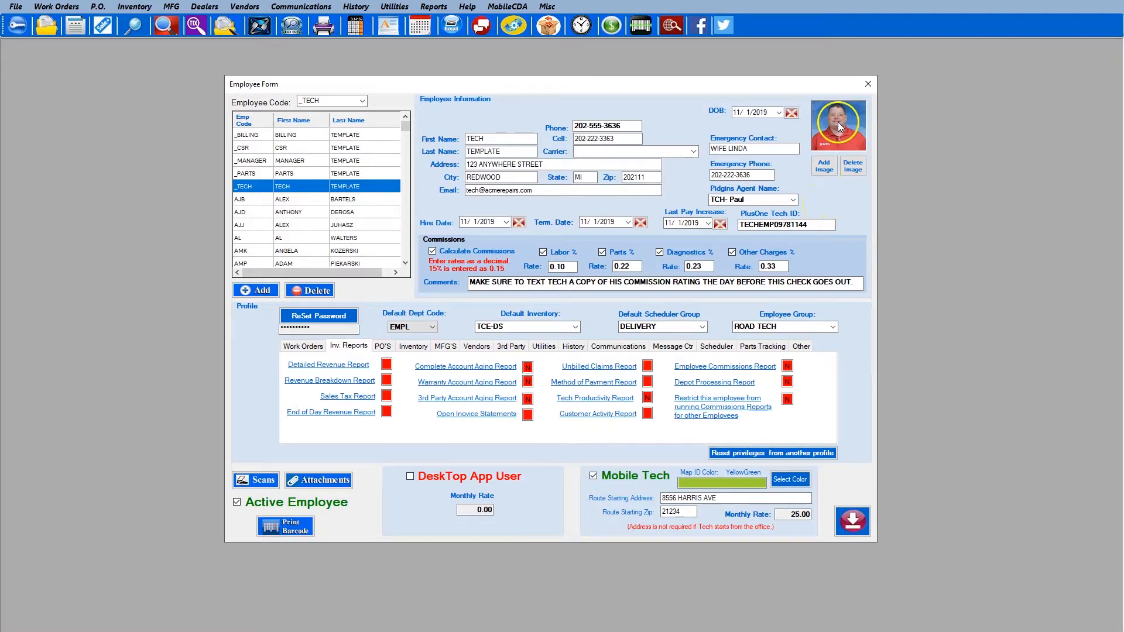
{"action": "left_click", "coordinate": [831, 203]}
{"action": "left_click", "coordinate": [795, 200]}
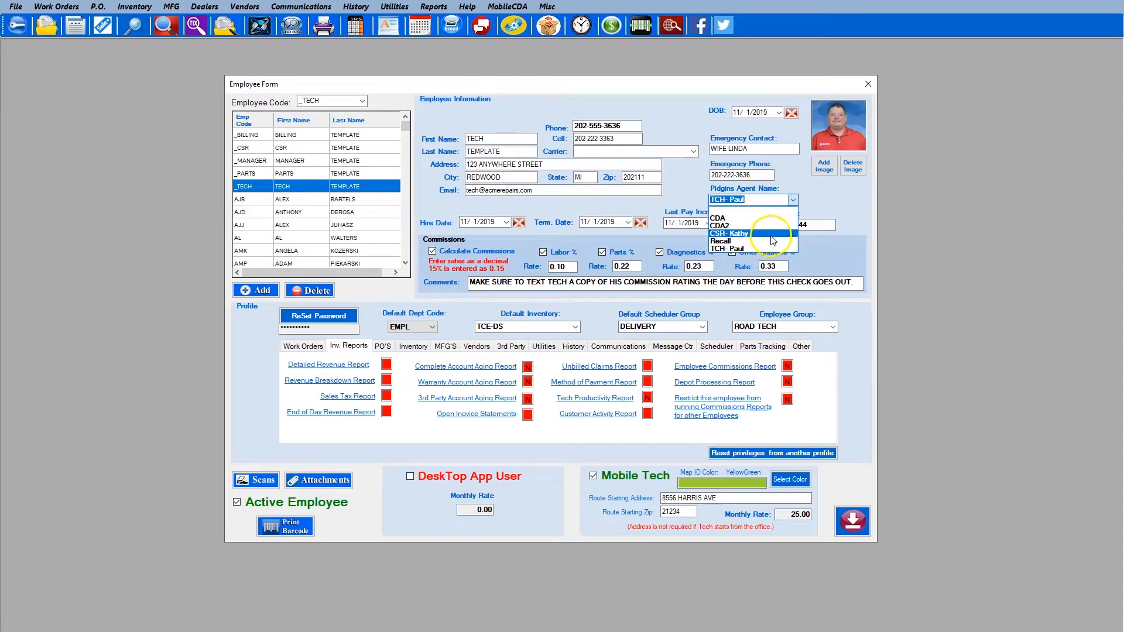
{"action": "left_click", "coordinate": [760, 248]}
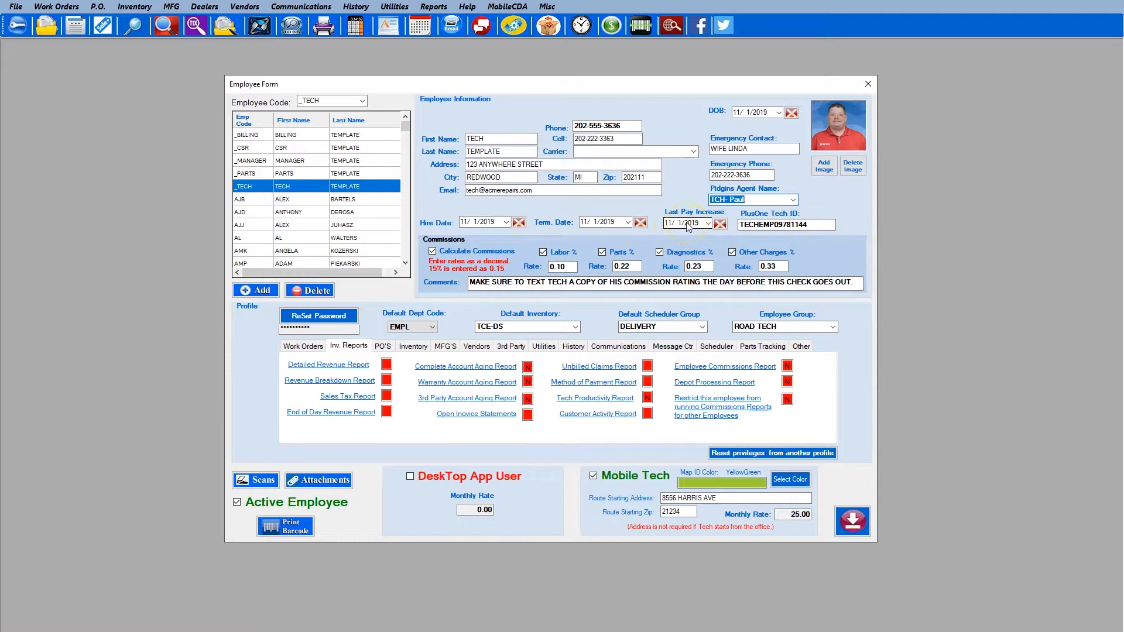
Examine the PlusOne Tech ID entry of the _TECH template
{"action": "left_click_drag", "start_coordinate": [828, 224], "coordinate": [727, 231]}
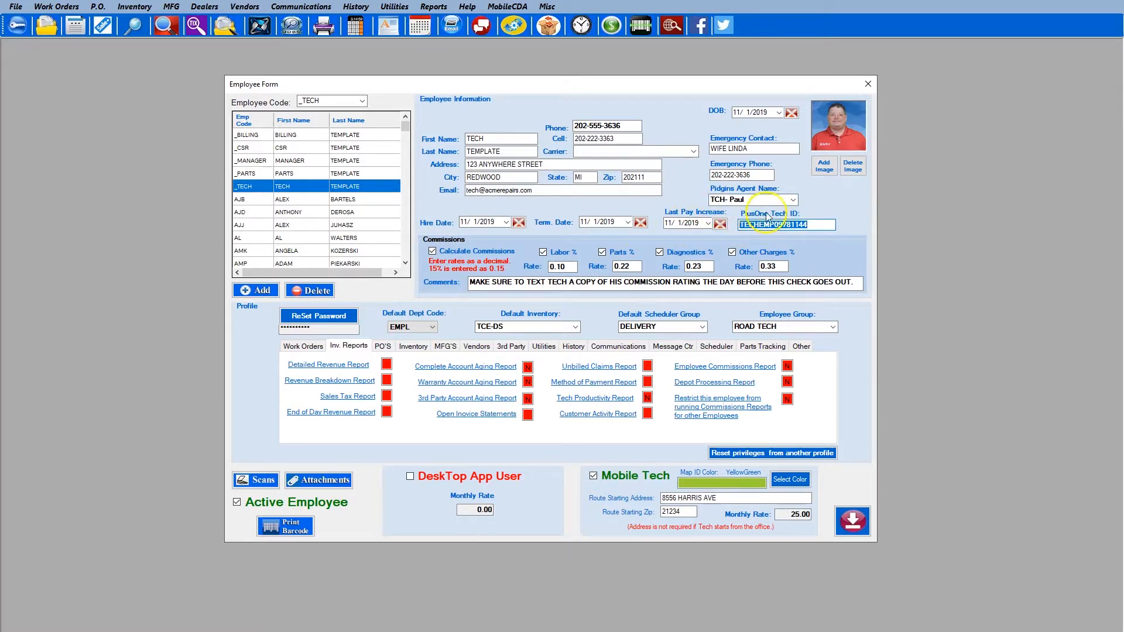
{"action": "left_click_drag", "start_coordinate": [822, 225], "coordinate": [737, 228]}
{"action": "left_click", "coordinate": [817, 225]}
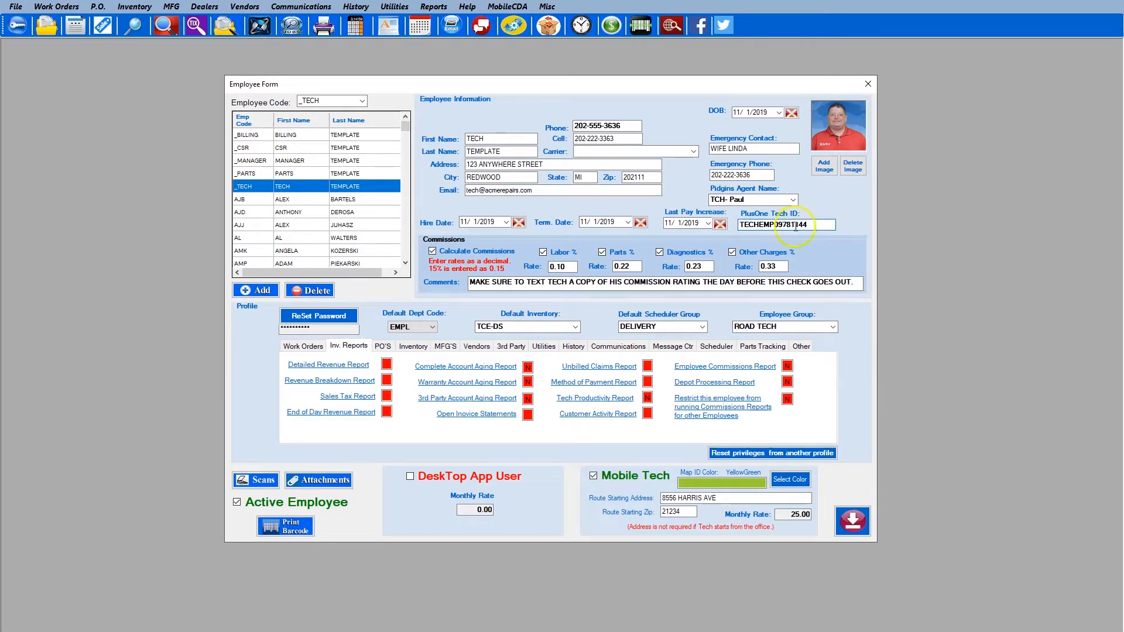
{"action": "left_click", "coordinate": [790, 223]}
{"action": "left_click", "coordinate": [761, 224]}
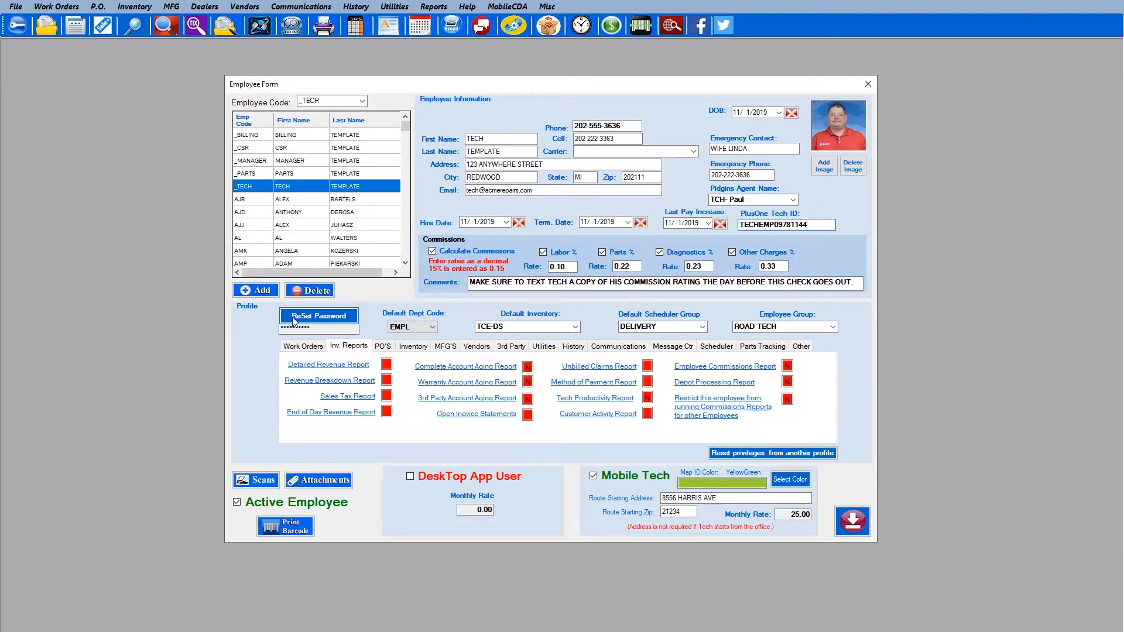
Set the _TECH template's default department code to PRO
{"action": "left_click", "coordinate": [412, 326]}
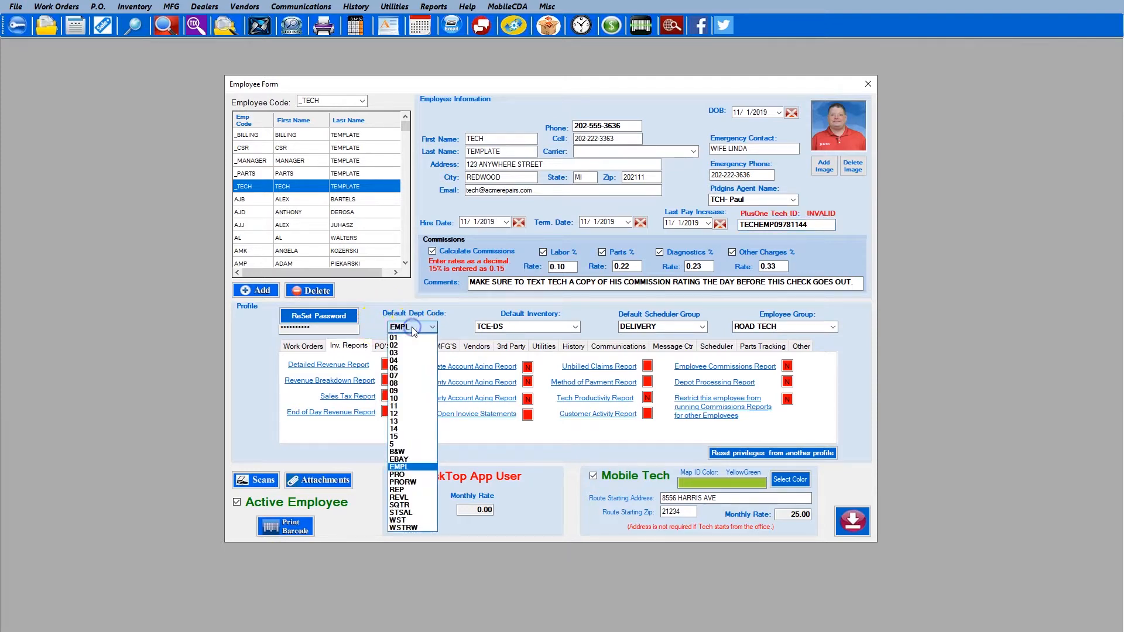
{"action": "left_click", "coordinate": [408, 474]}
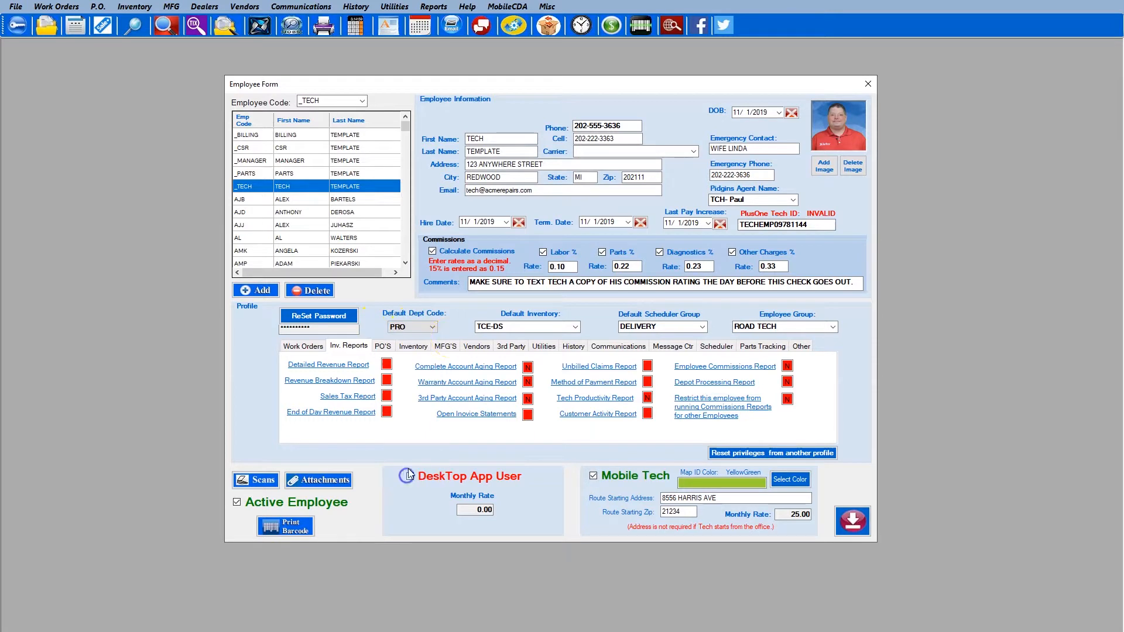
{"action": "left_click", "coordinate": [427, 327]}
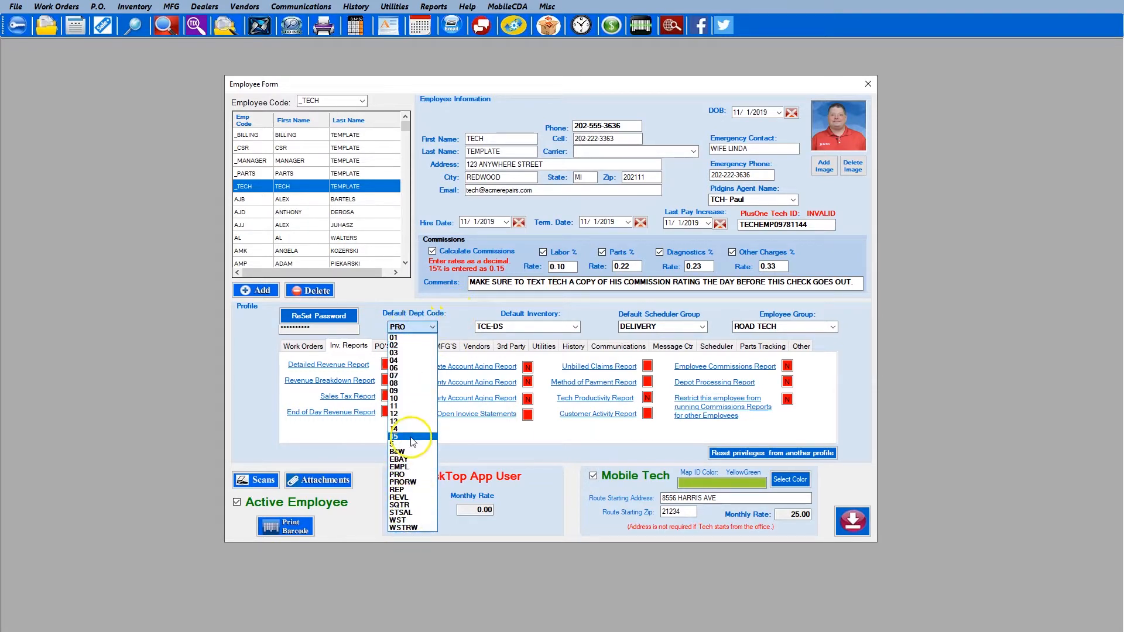
{"action": "left_click", "coordinate": [447, 312]}
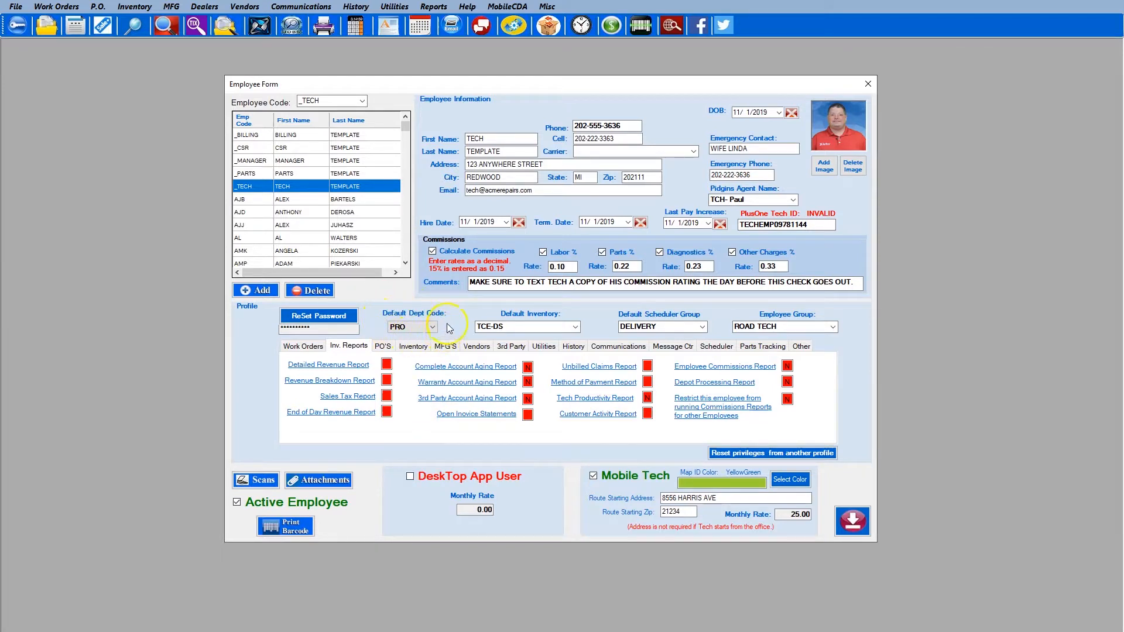
Switch the _TECH template's default inventory to APP4 and back to TCE-DS
{"action": "left_click", "coordinate": [576, 327]}
{"action": "left_click", "coordinate": [597, 320]}
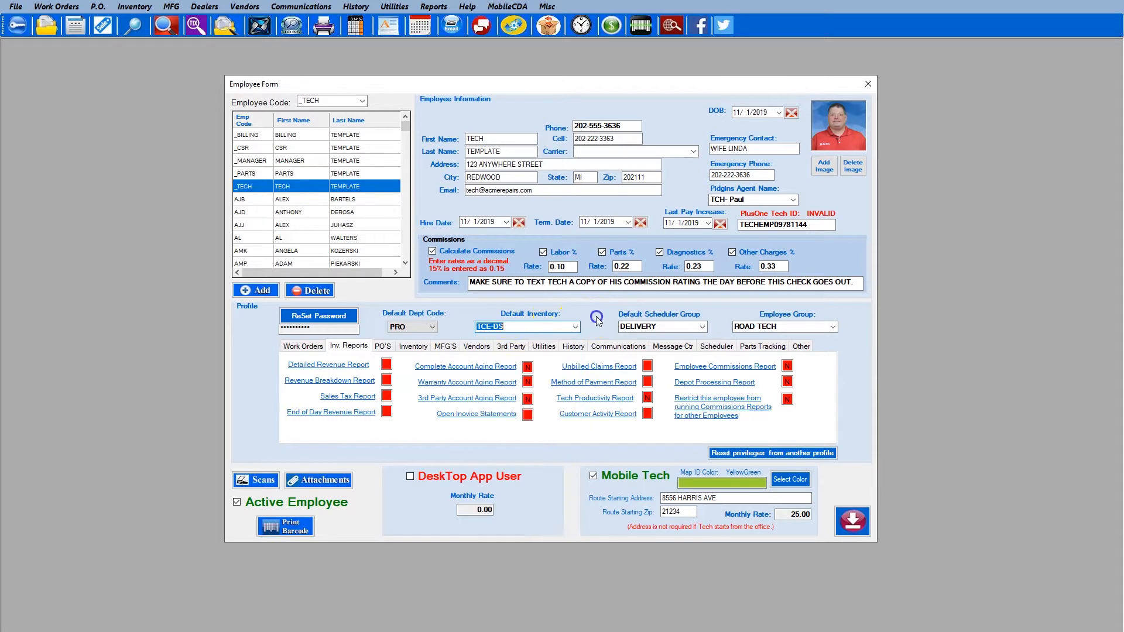
{"action": "left_click", "coordinate": [562, 327]}
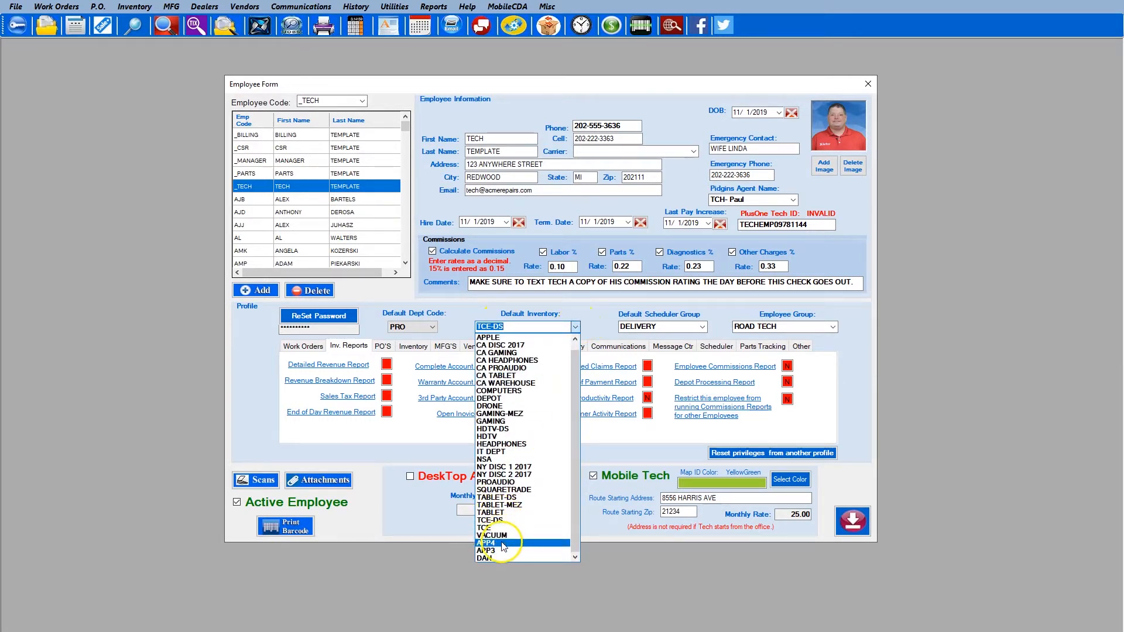
{"action": "left_click", "coordinate": [502, 544]}
{"action": "left_click", "coordinate": [576, 328]}
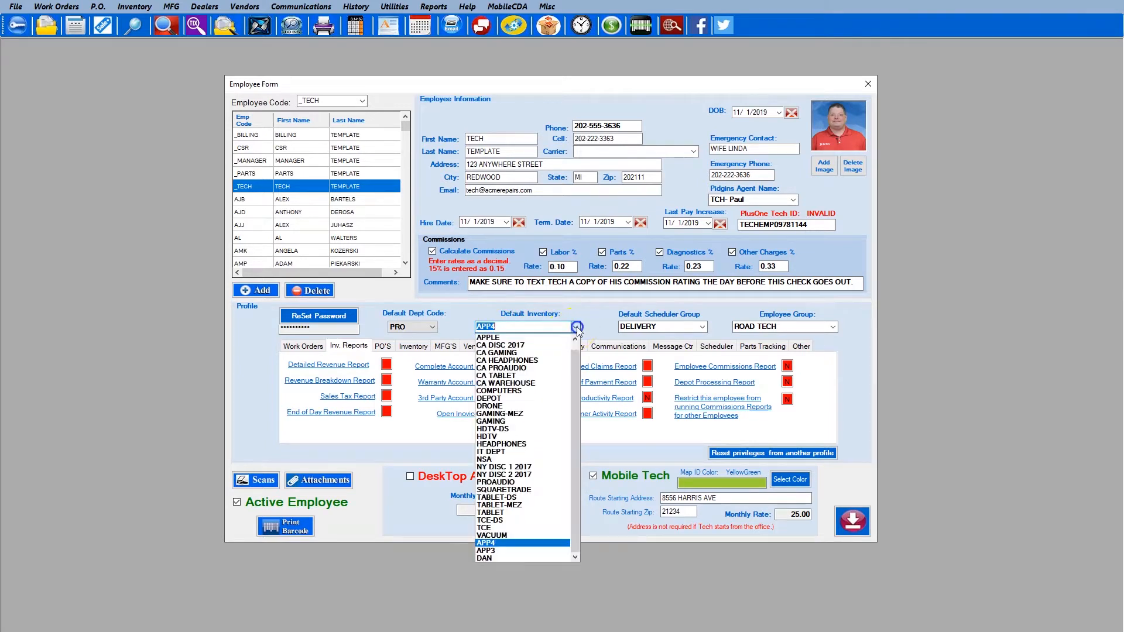
{"action": "left_click", "coordinate": [504, 521]}
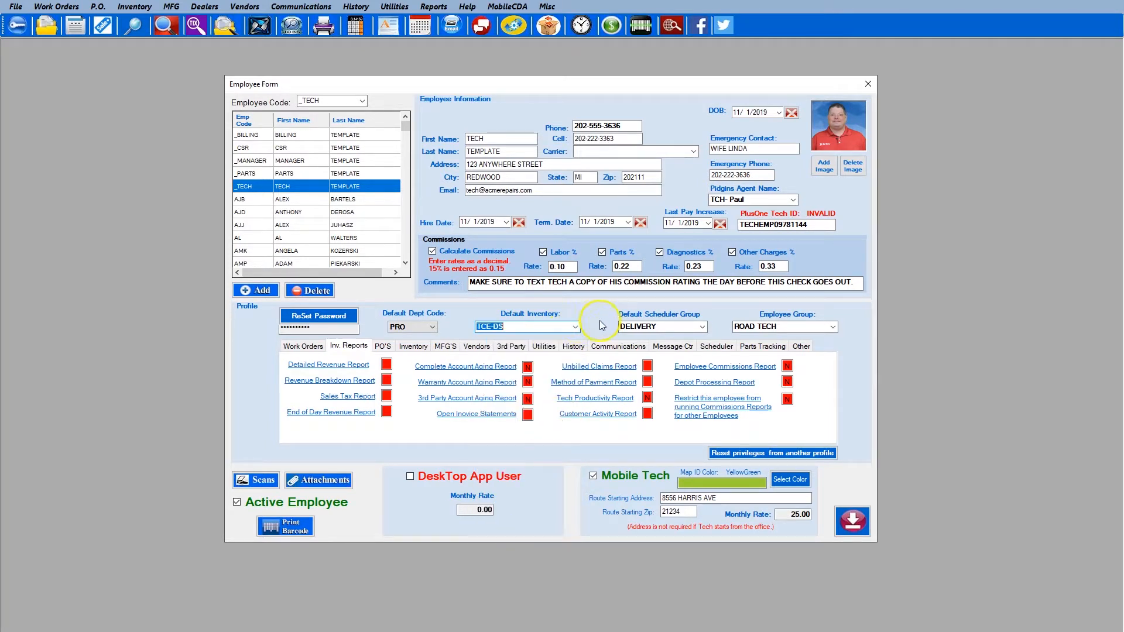
{"action": "left_click", "coordinate": [510, 326]}
{"action": "left_click", "coordinate": [500, 326]}
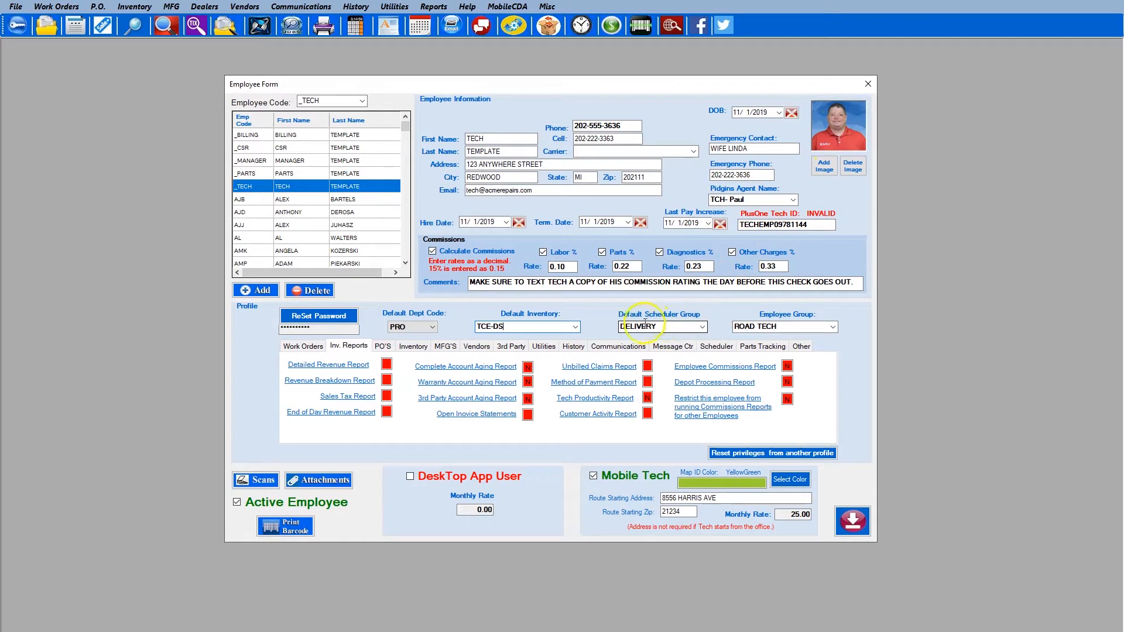
Switch the _TECH template's default scheduler group to APPLIANCES and back to DELIVERY
{"action": "left_click", "coordinate": [702, 327]}
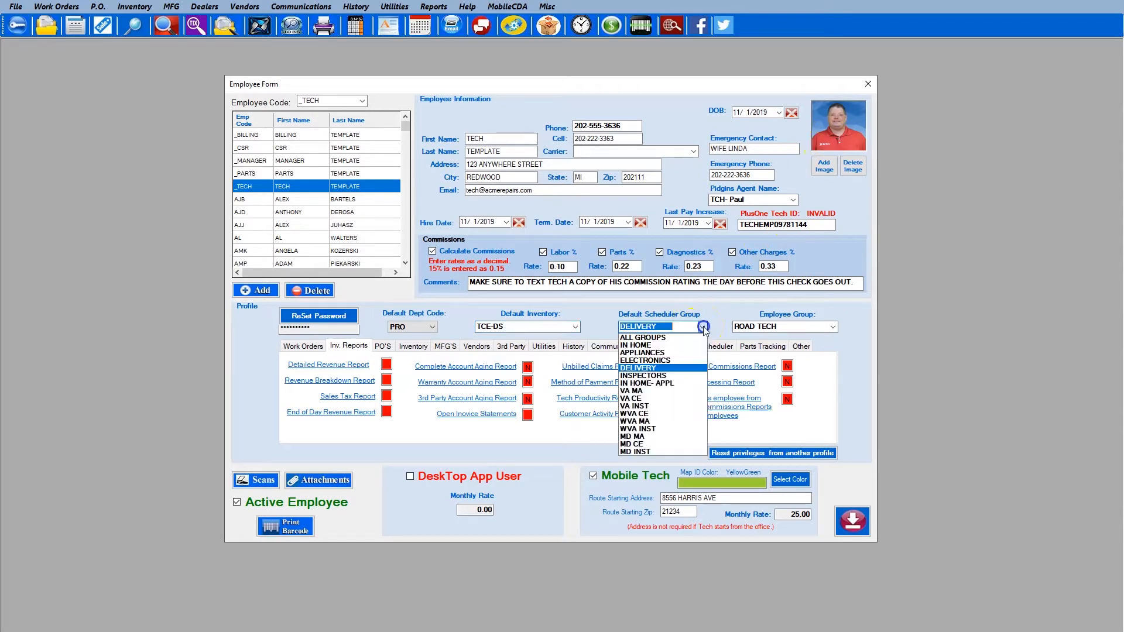
{"action": "left_click", "coordinate": [668, 353]}
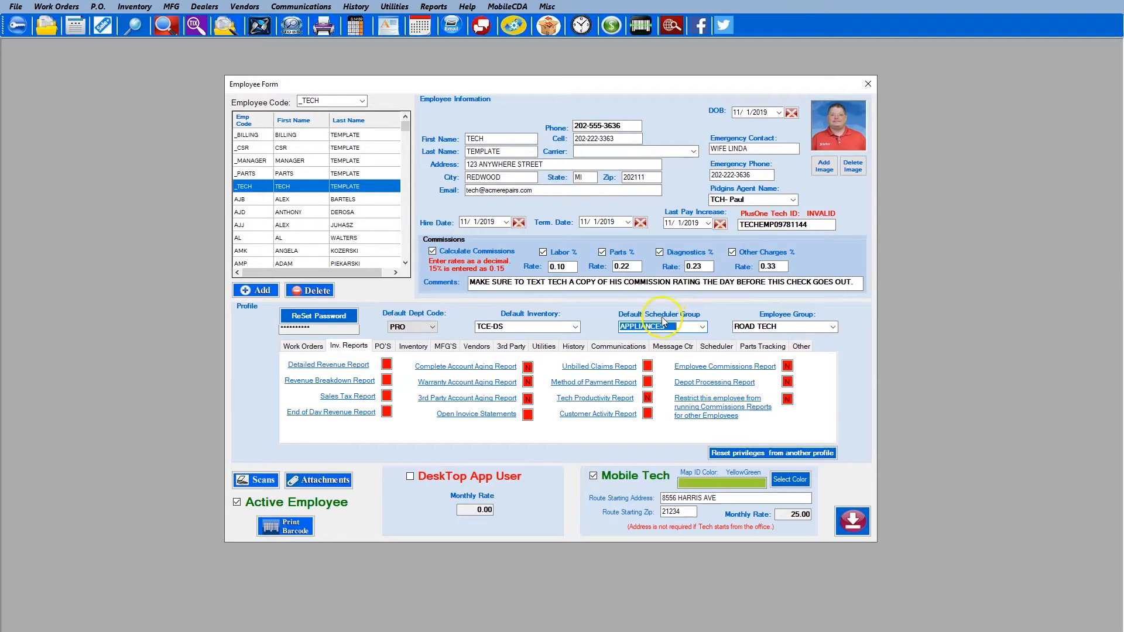
{"action": "left_click", "coordinate": [701, 328]}
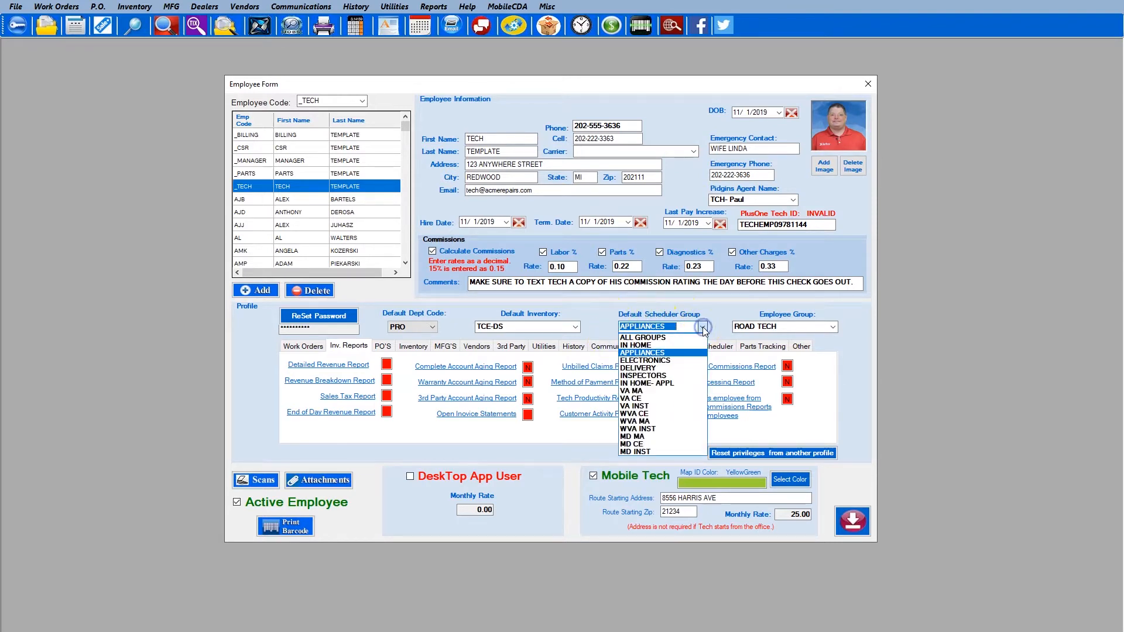
{"action": "left_click", "coordinate": [671, 368]}
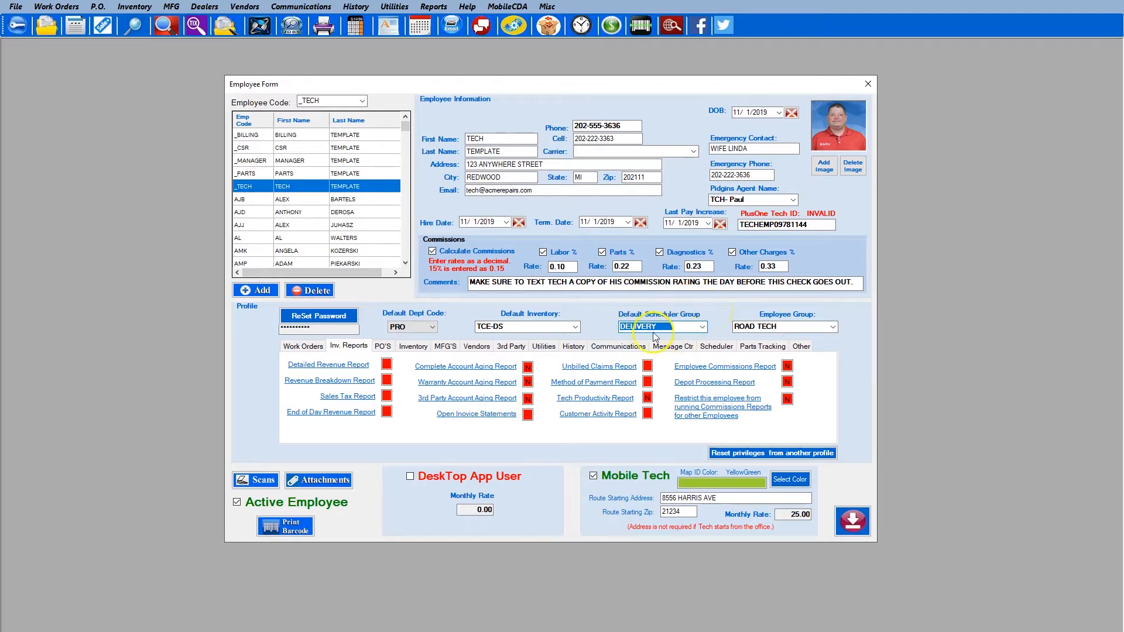
Review the employee group options, switching the _TECH template to SHOP TECH and back to ROAD TECH
{"action": "left_click", "coordinate": [834, 325]}
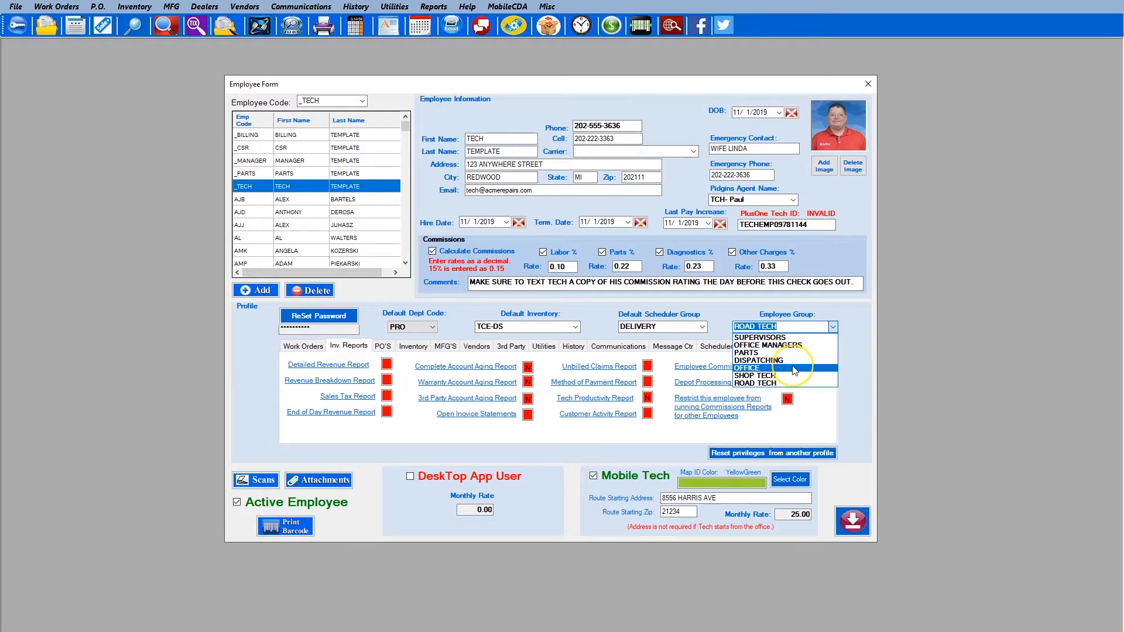
{"action": "left_click", "coordinate": [851, 311]}
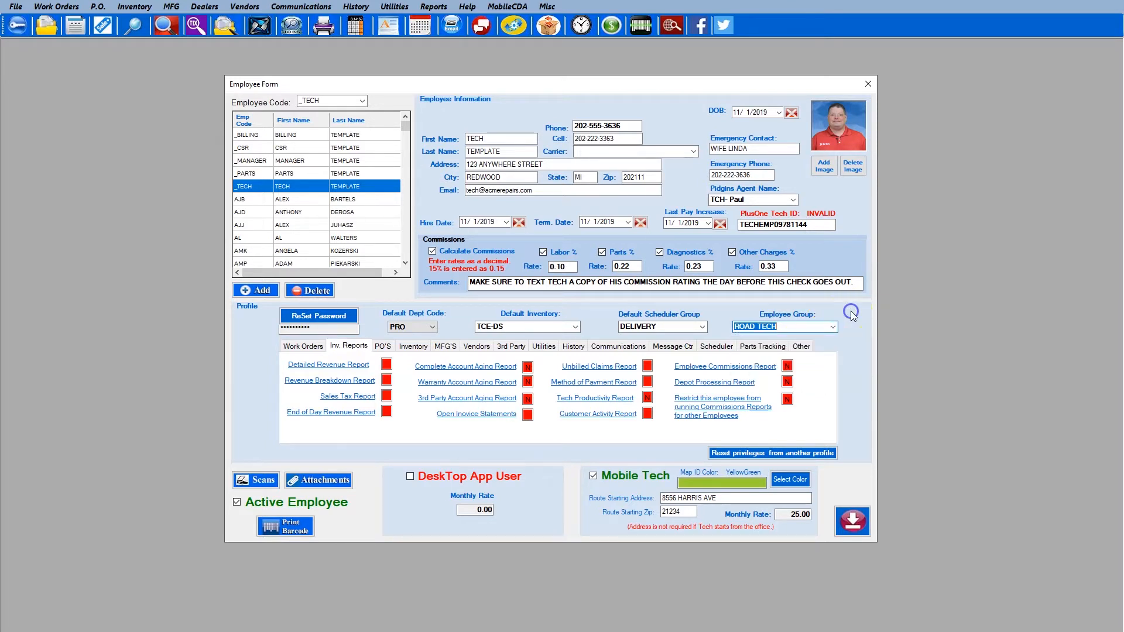
{"action": "left_click", "coordinate": [829, 326]}
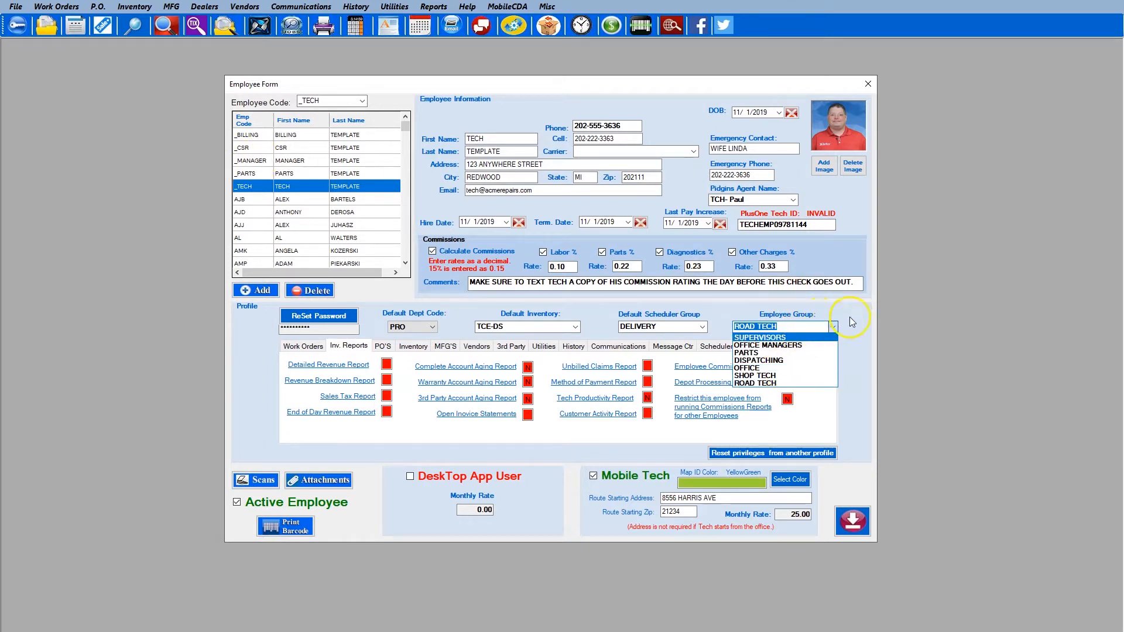
{"action": "left_click", "coordinate": [841, 224]}
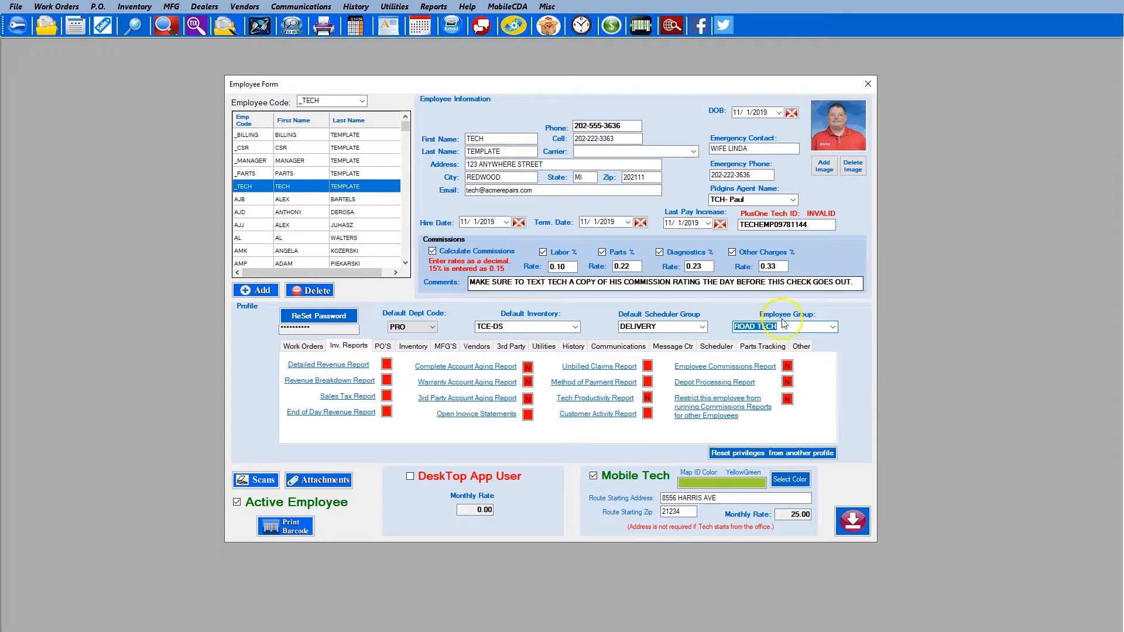
{"action": "left_click", "coordinate": [834, 328]}
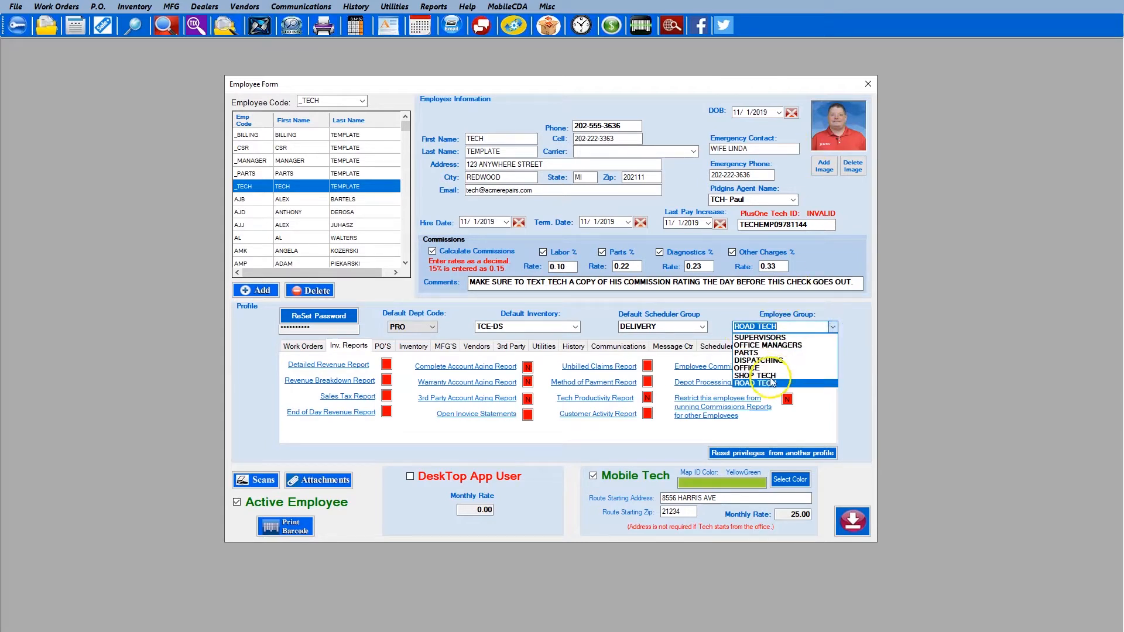
{"action": "left_click", "coordinate": [774, 374]}
{"action": "left_click", "coordinate": [832, 326]}
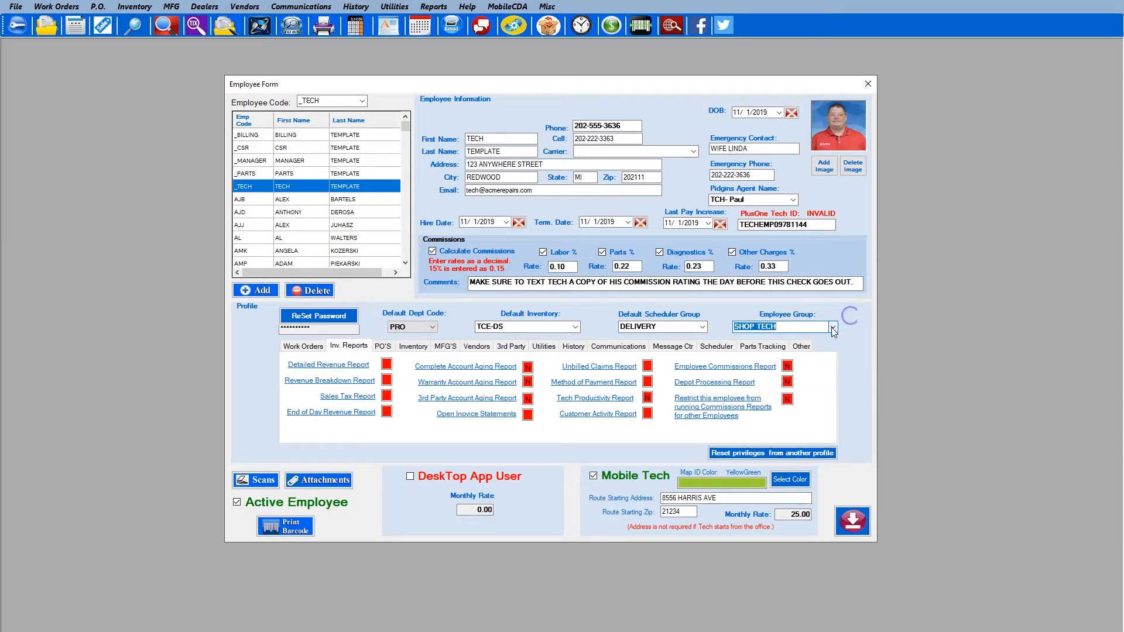
{"action": "left_click", "coordinate": [770, 383]}
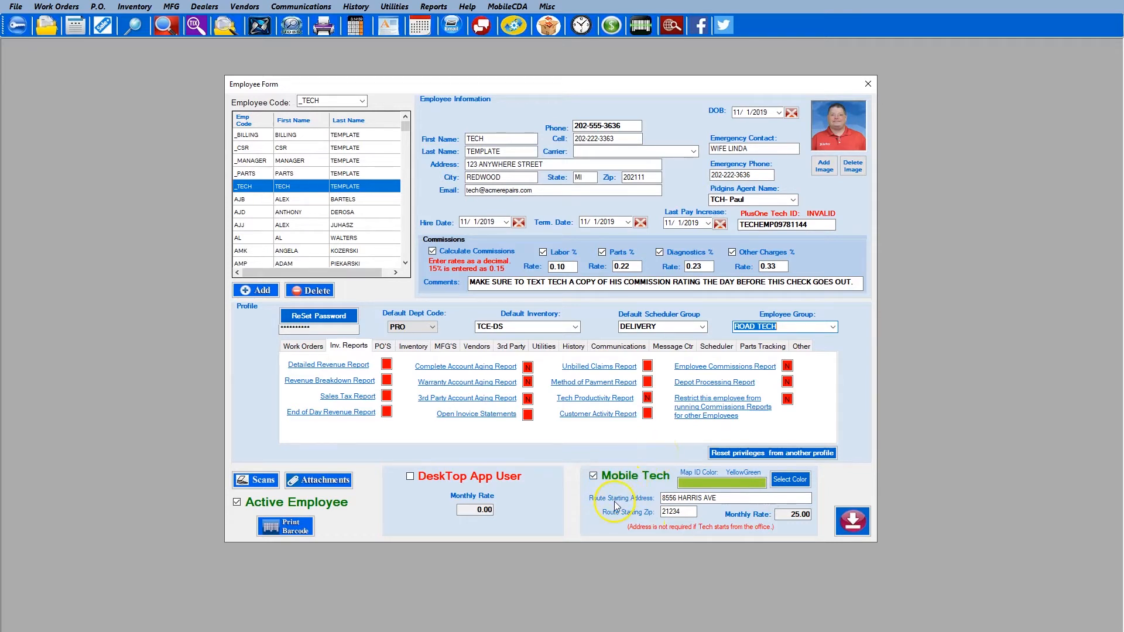
Review the _TECH template's mobile route starting address and zip, and save the record
{"action": "left_click_drag", "start_coordinate": [726, 502], "coordinate": [666, 498]}
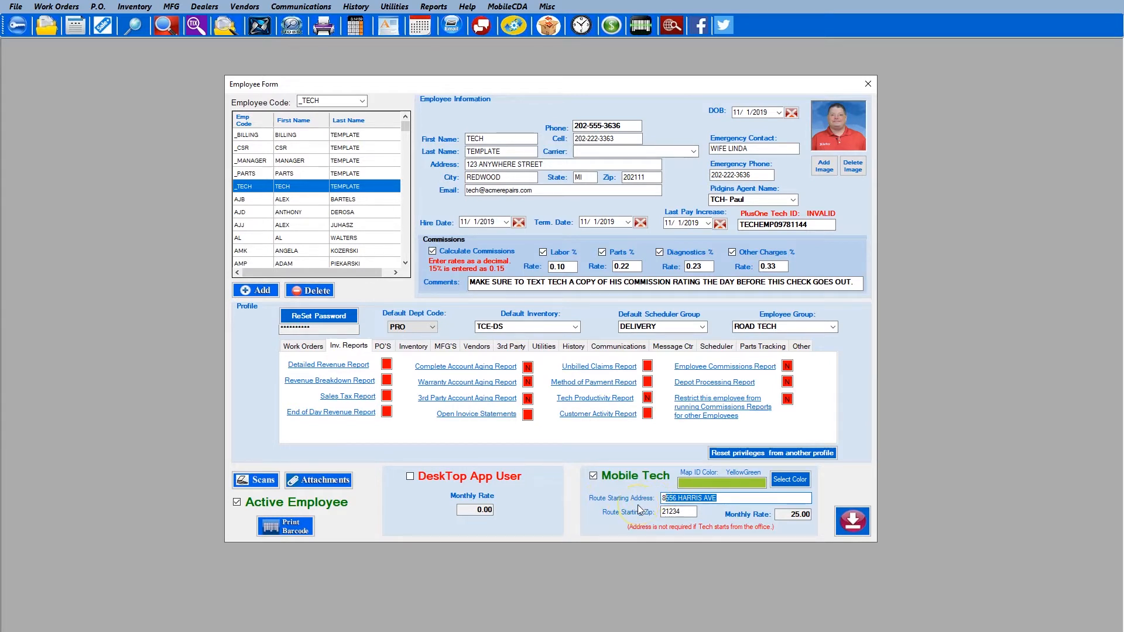
{"action": "left_click", "coordinate": [723, 500]}
{"action": "left_click_drag", "start_coordinate": [727, 499], "coordinate": [651, 499]}
{"action": "left_click", "coordinate": [685, 511]}
{"action": "left_click", "coordinate": [717, 500]}
{"action": "left_click", "coordinate": [854, 523]}
Select the _TECH record, view the new employee entry form, and close it without creating an employee
{"action": "left_click", "coordinate": [305, 189]}
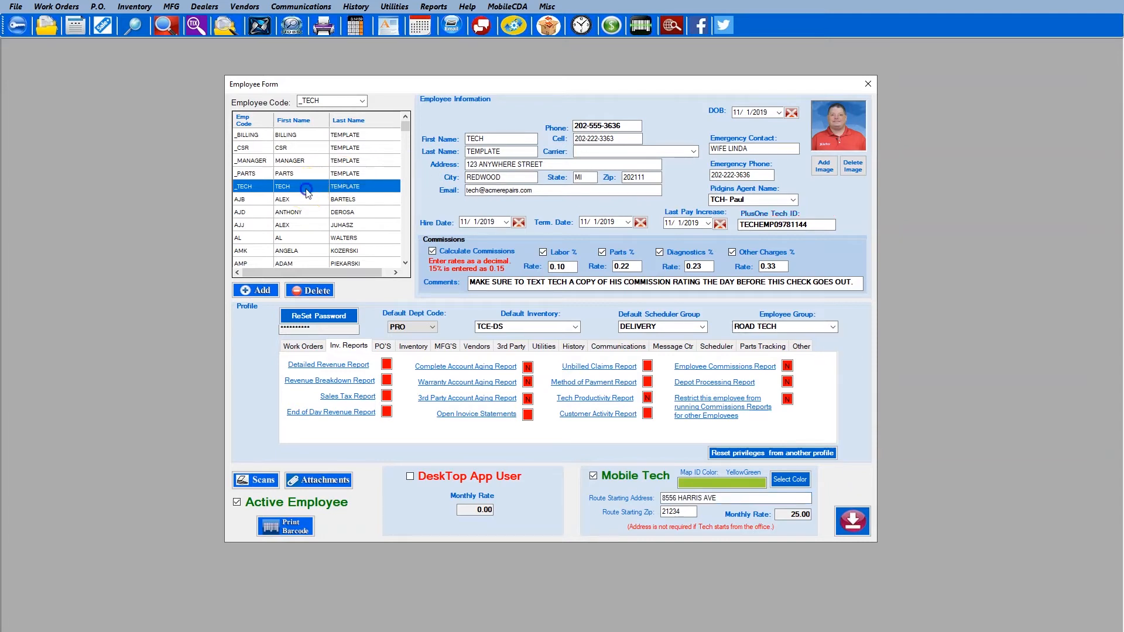
{"action": "left_click", "coordinate": [270, 291]}
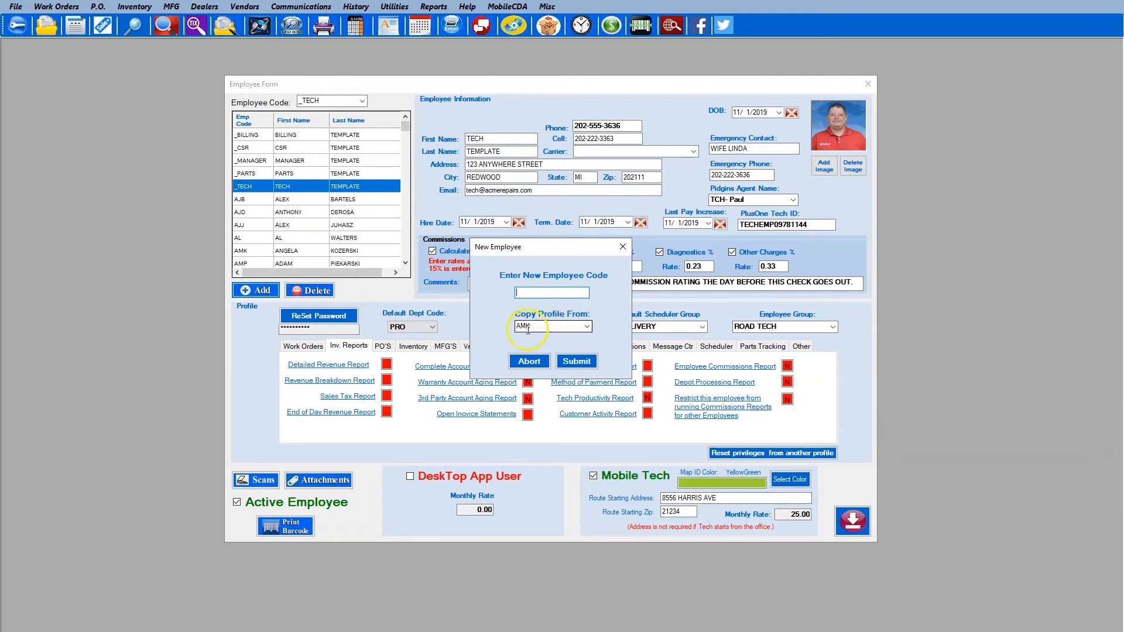
{"action": "left_click", "coordinate": [618, 248]}
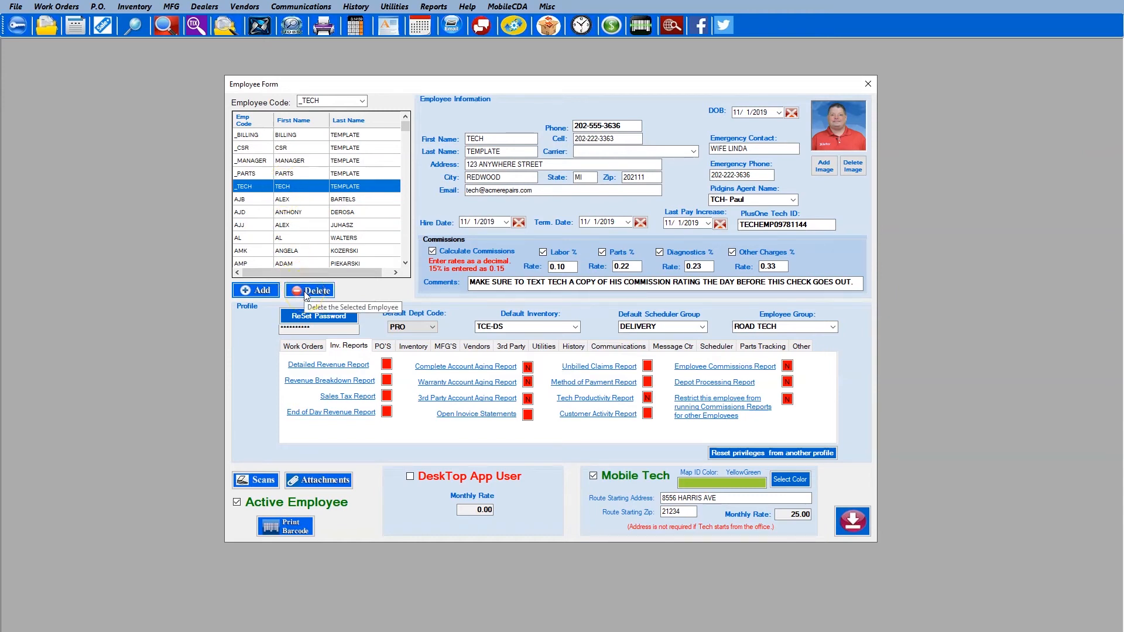
Search the employee code list by the employee's short first-name code
{"action": "left_click", "coordinate": [363, 100]}
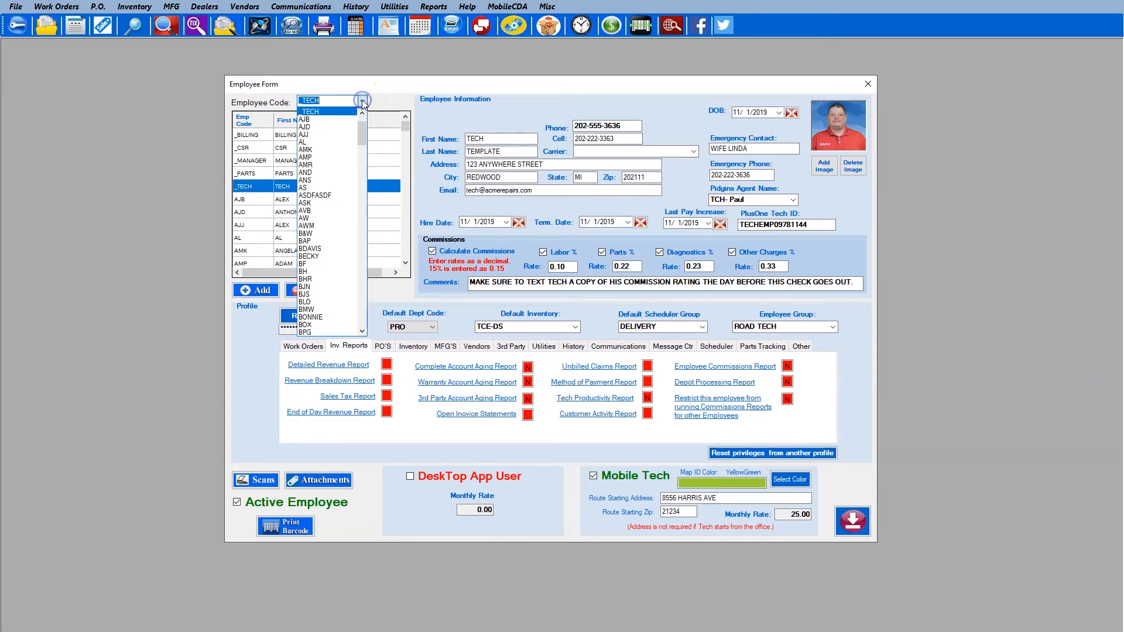
{"action": "type", "text": "DAN"}
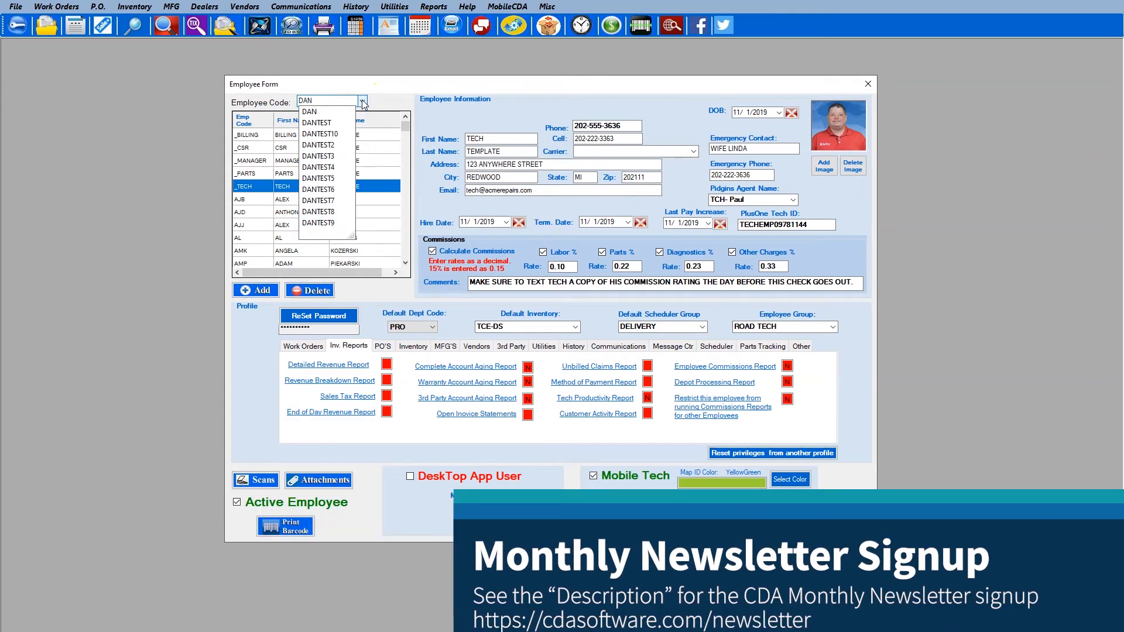
{"action": "left_click", "coordinate": [425, 87]}
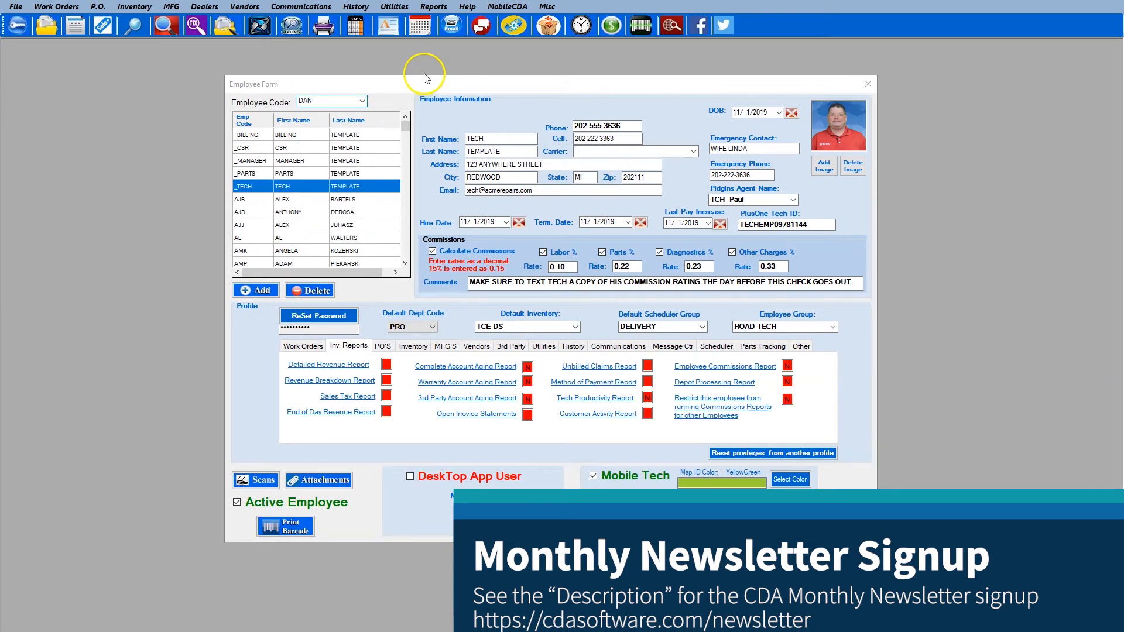